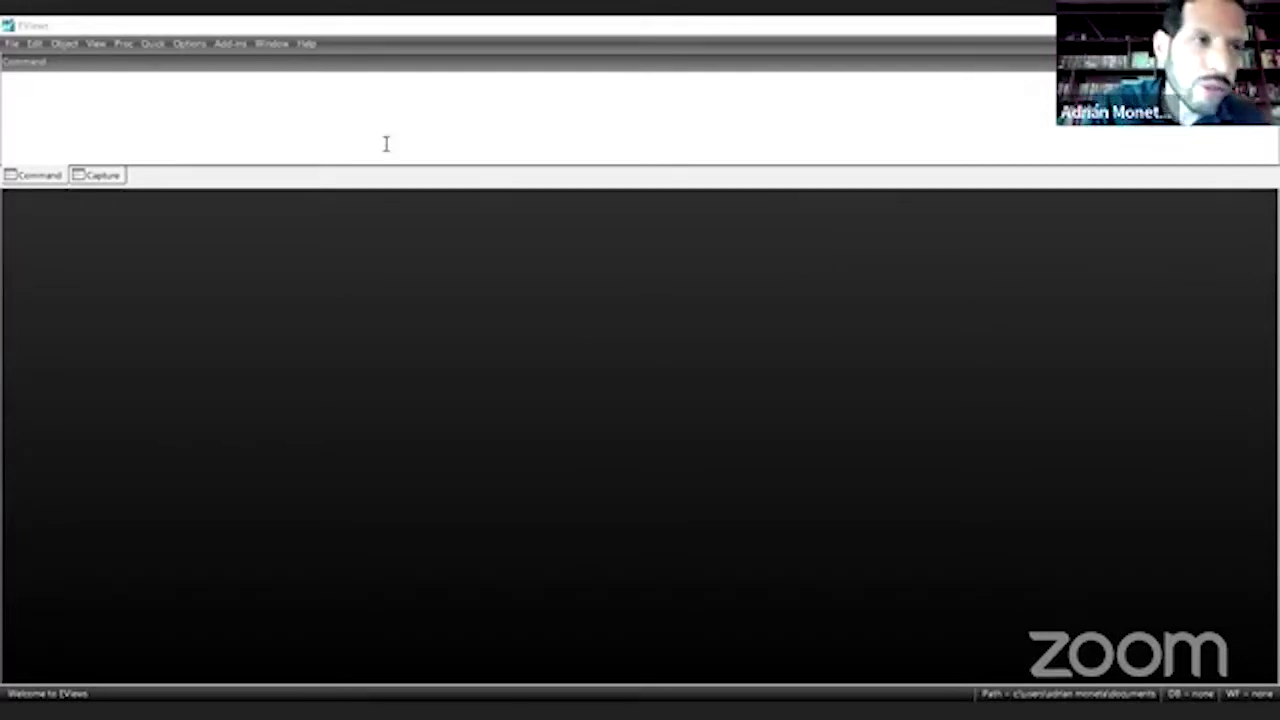
pyautogui.click(12, 44)
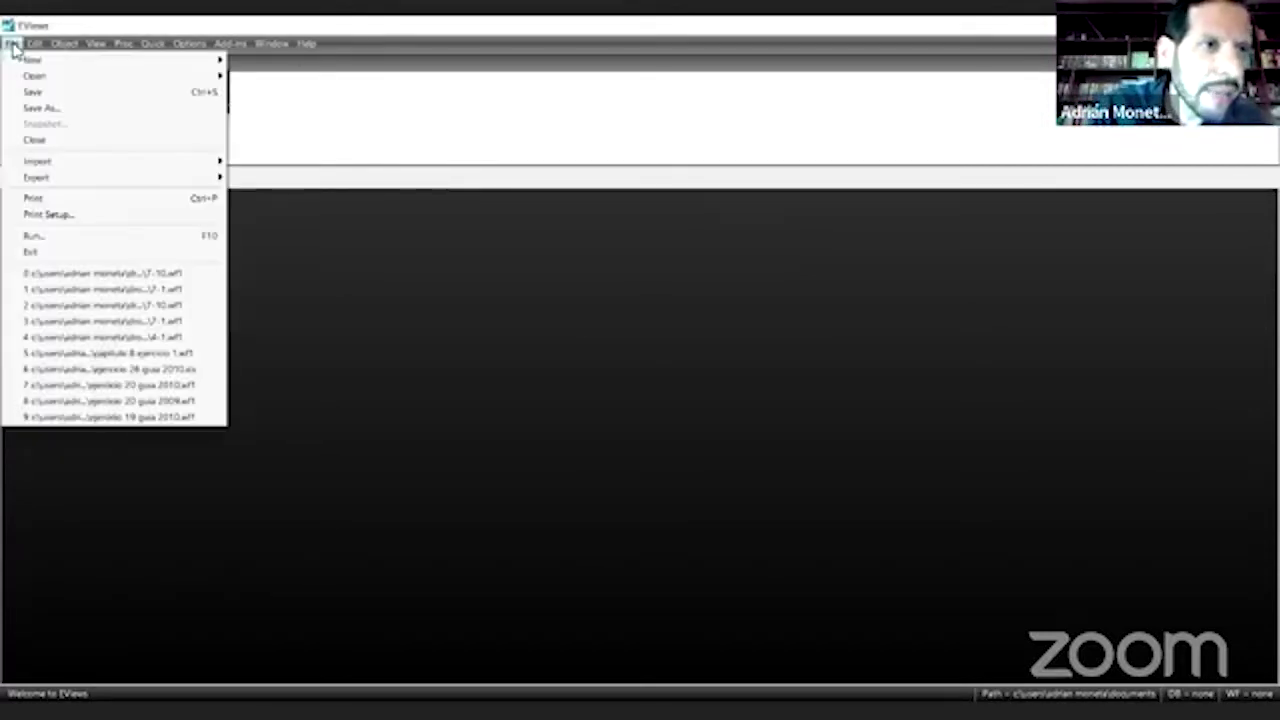
pyautogui.moveTo(34, 77)
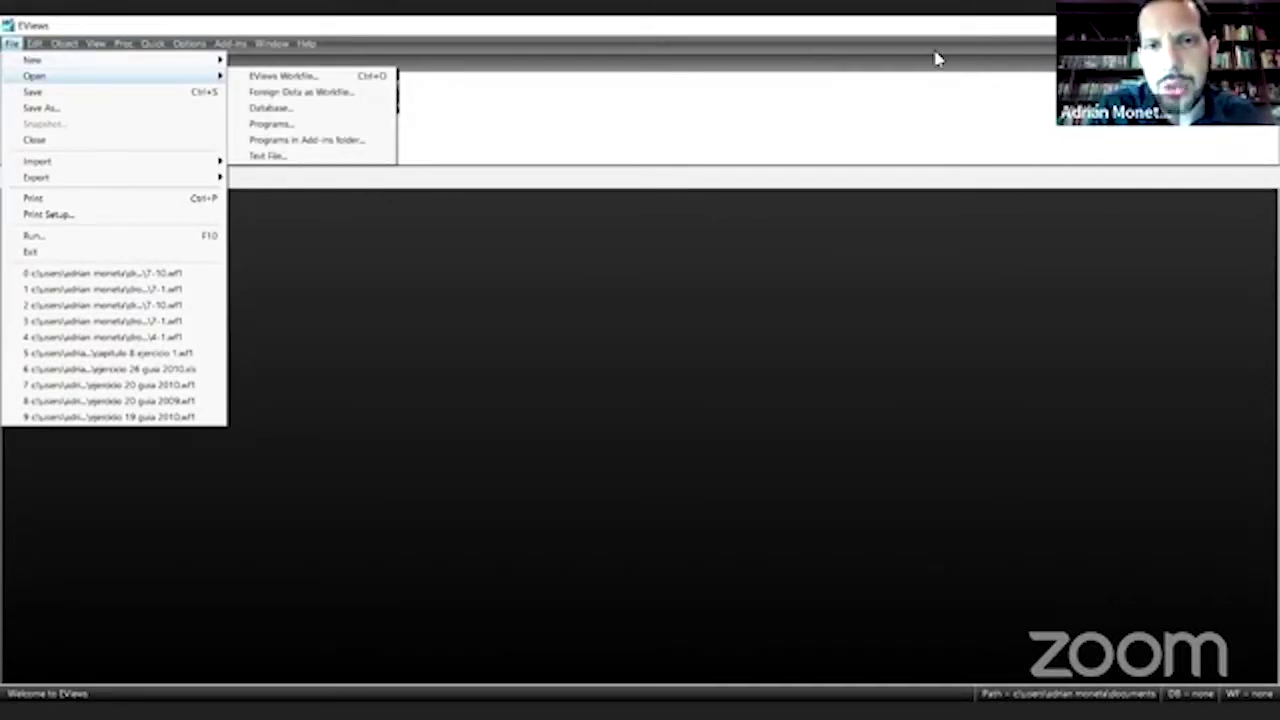
pyautogui.click(12, 45)
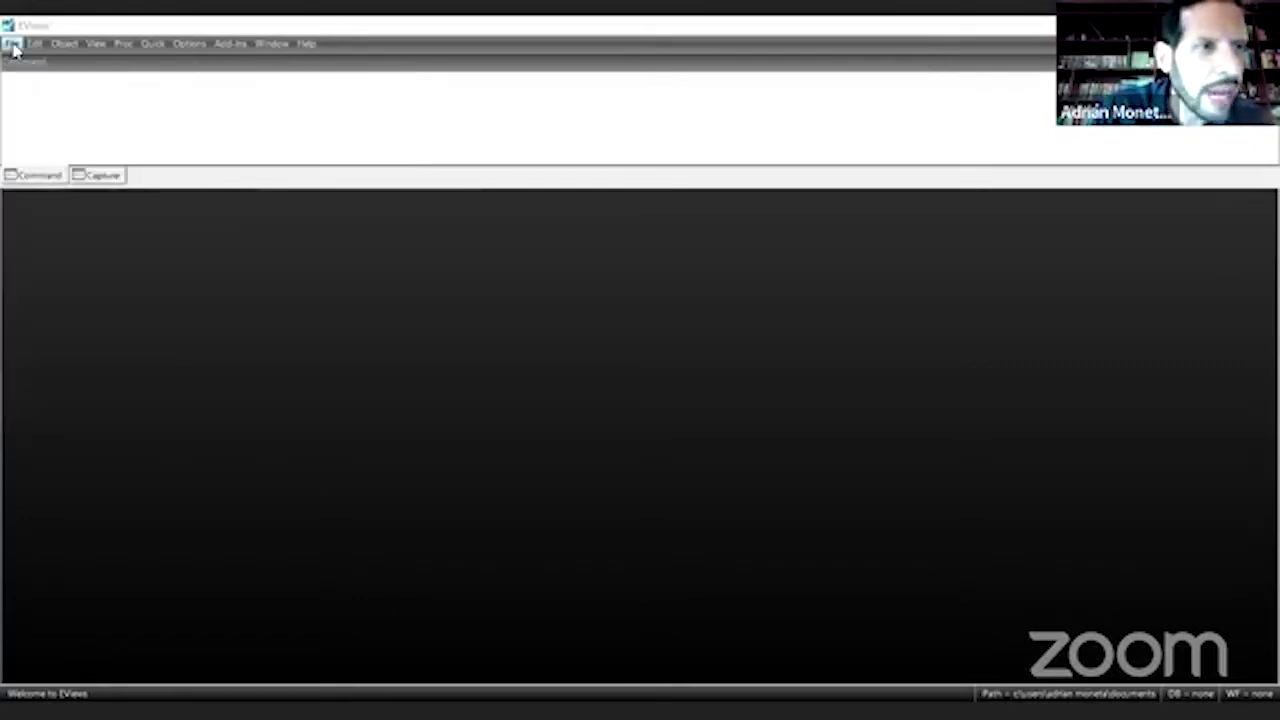
# Open the EViews workfile 7-1 from the UNFV folder and enlarge its window so every series is listed in one column
pyautogui.click(12, 45)
pyautogui.moveTo(123, 82)
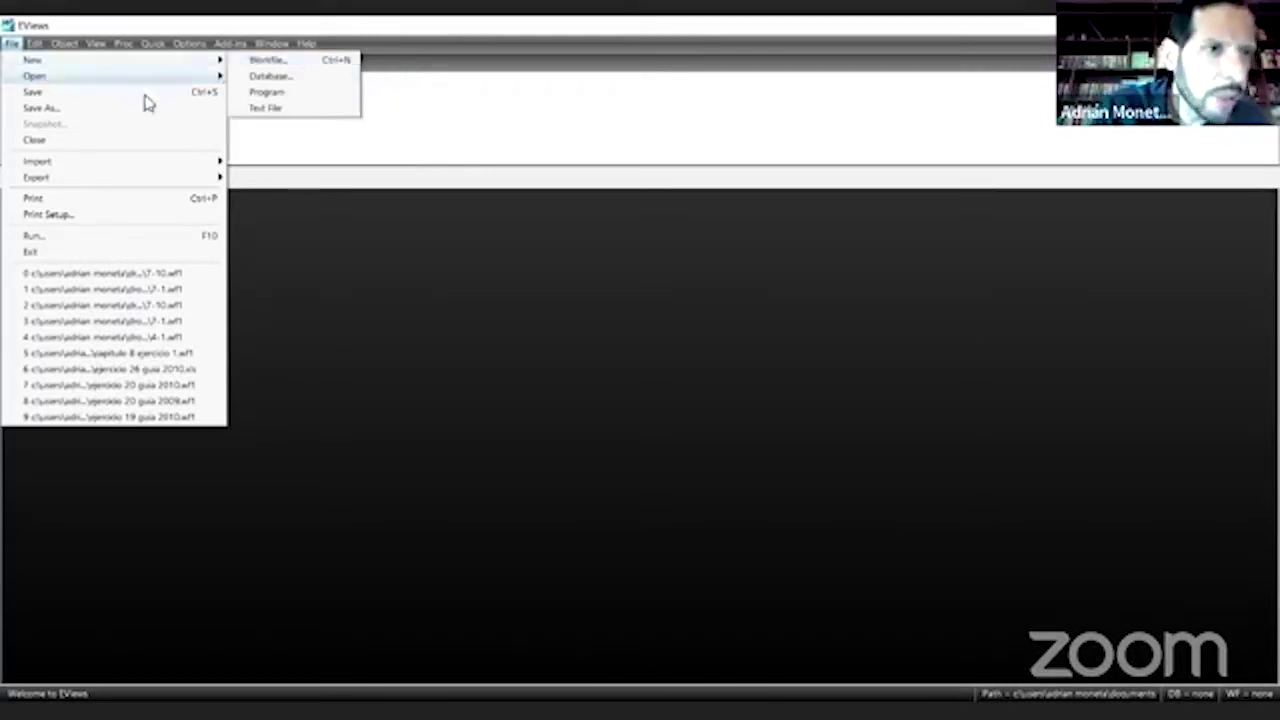
pyautogui.moveTo(125, 167)
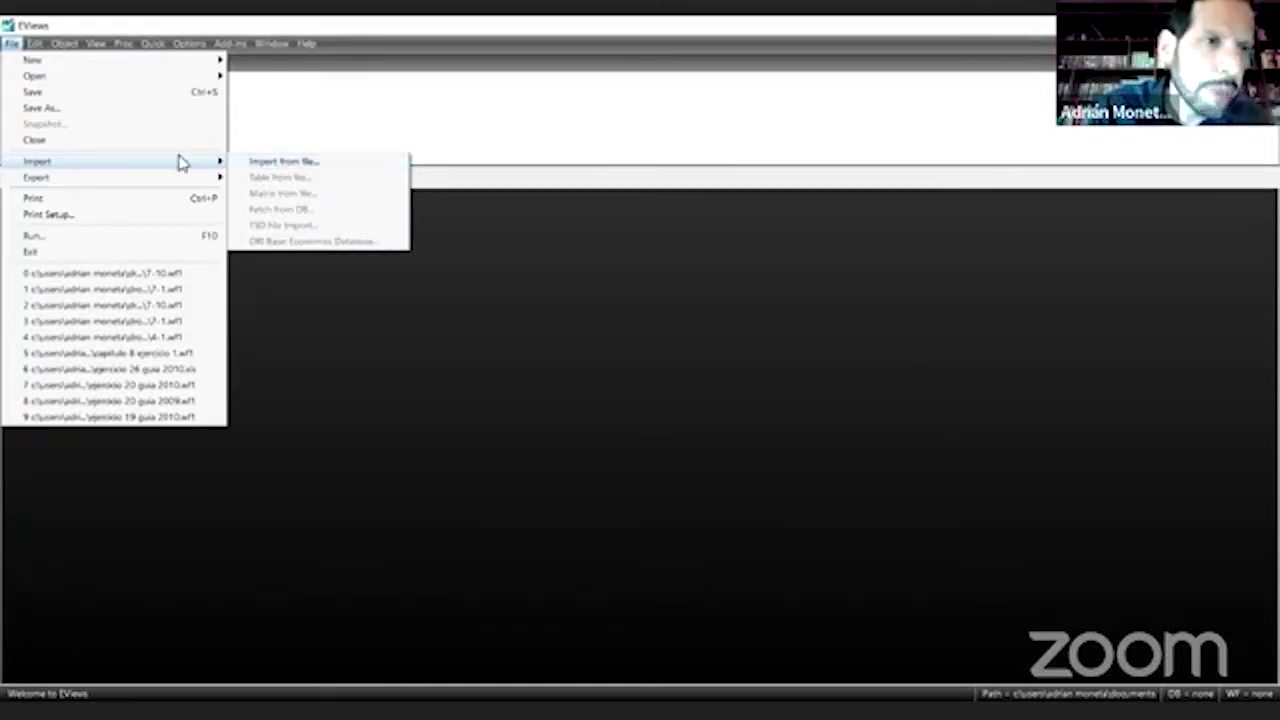
pyautogui.moveTo(183, 61)
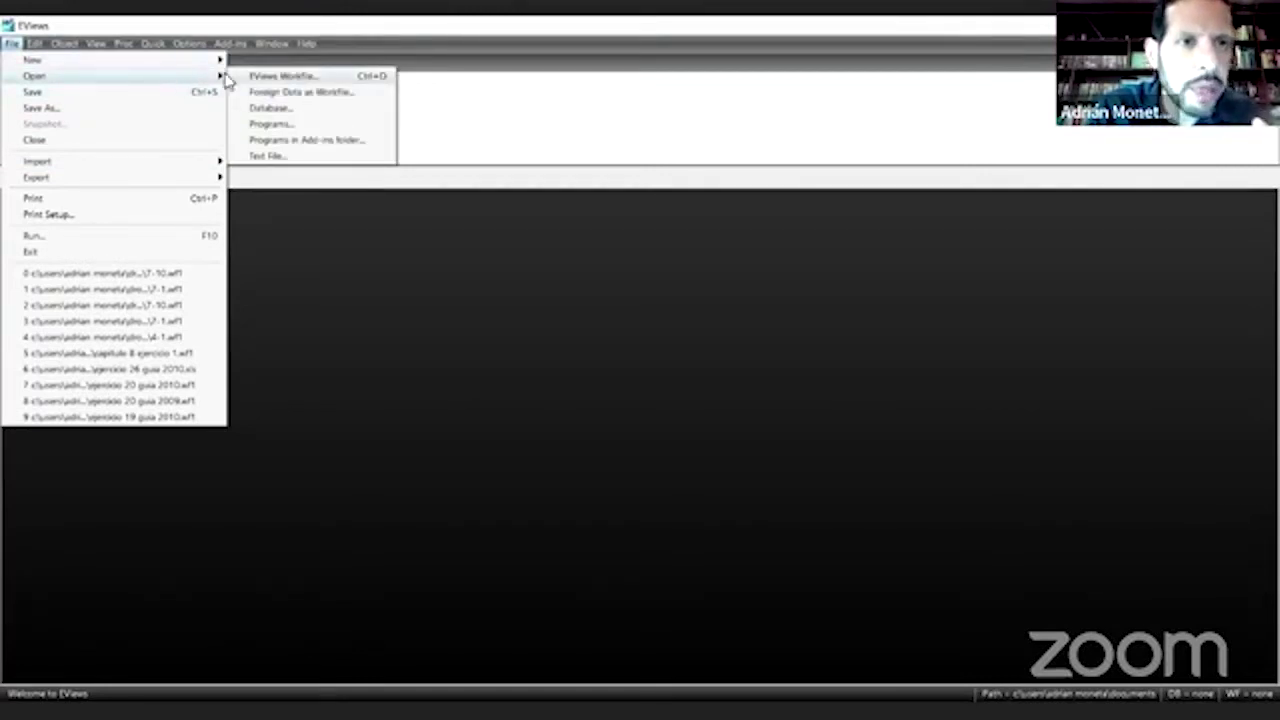
pyautogui.click(232, 77)
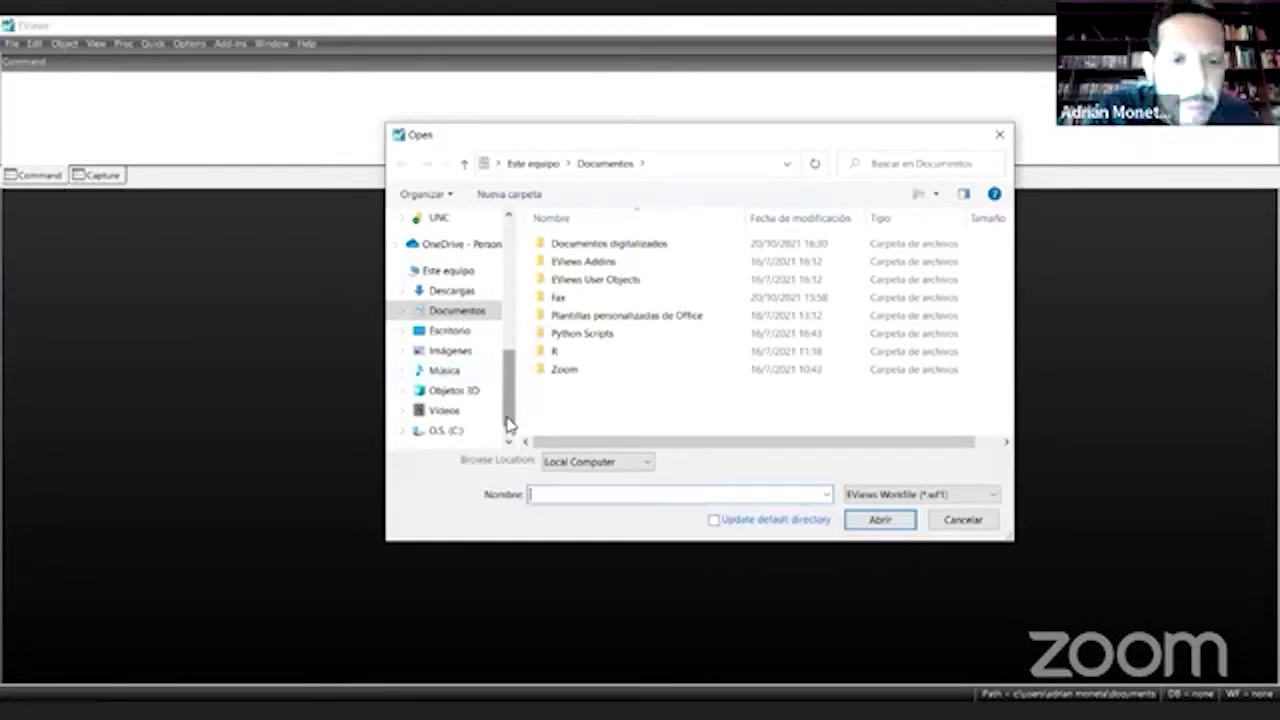
pyautogui.moveTo(509, 420); pyautogui.dragTo(510, 303)
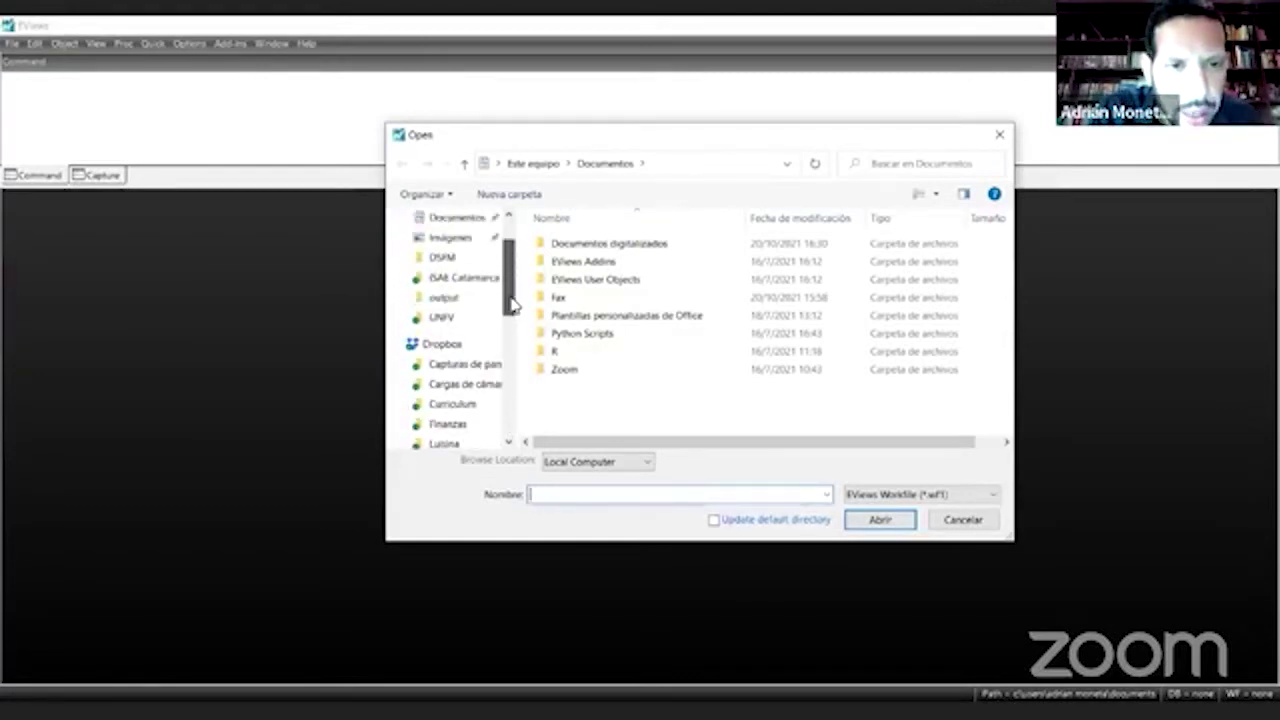
pyautogui.click(441, 318)
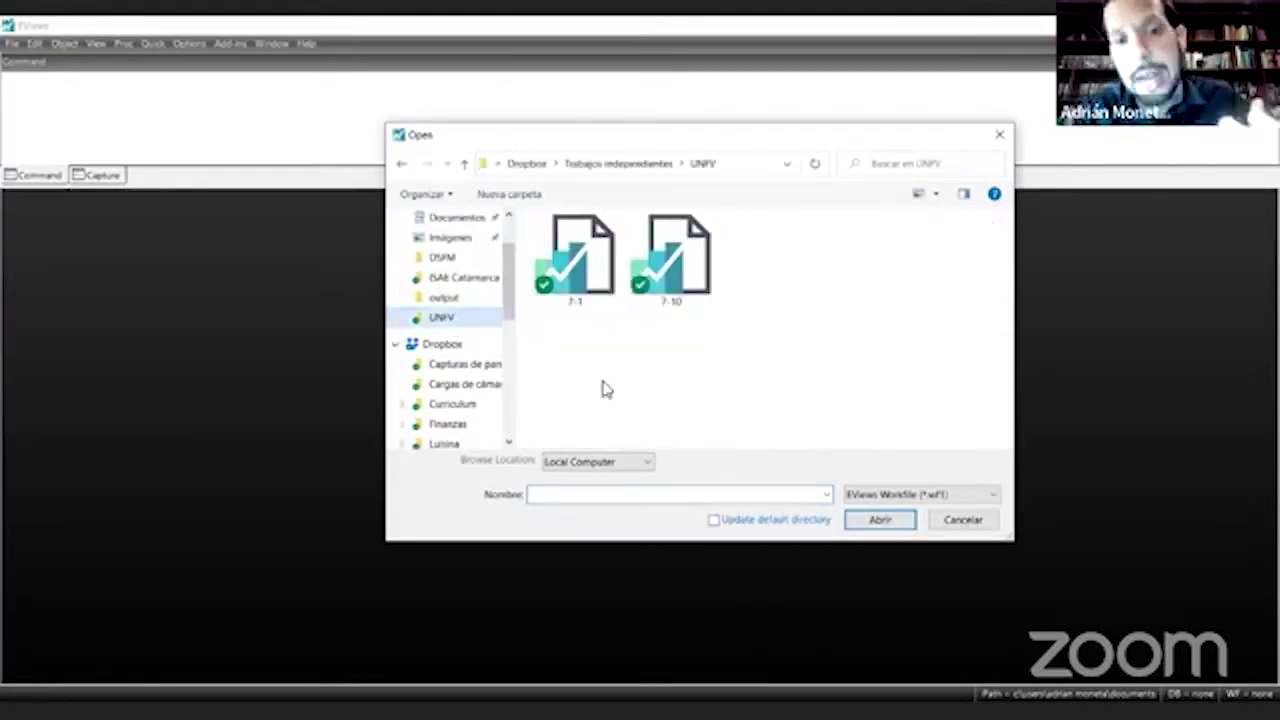
pyautogui.click(588, 253)
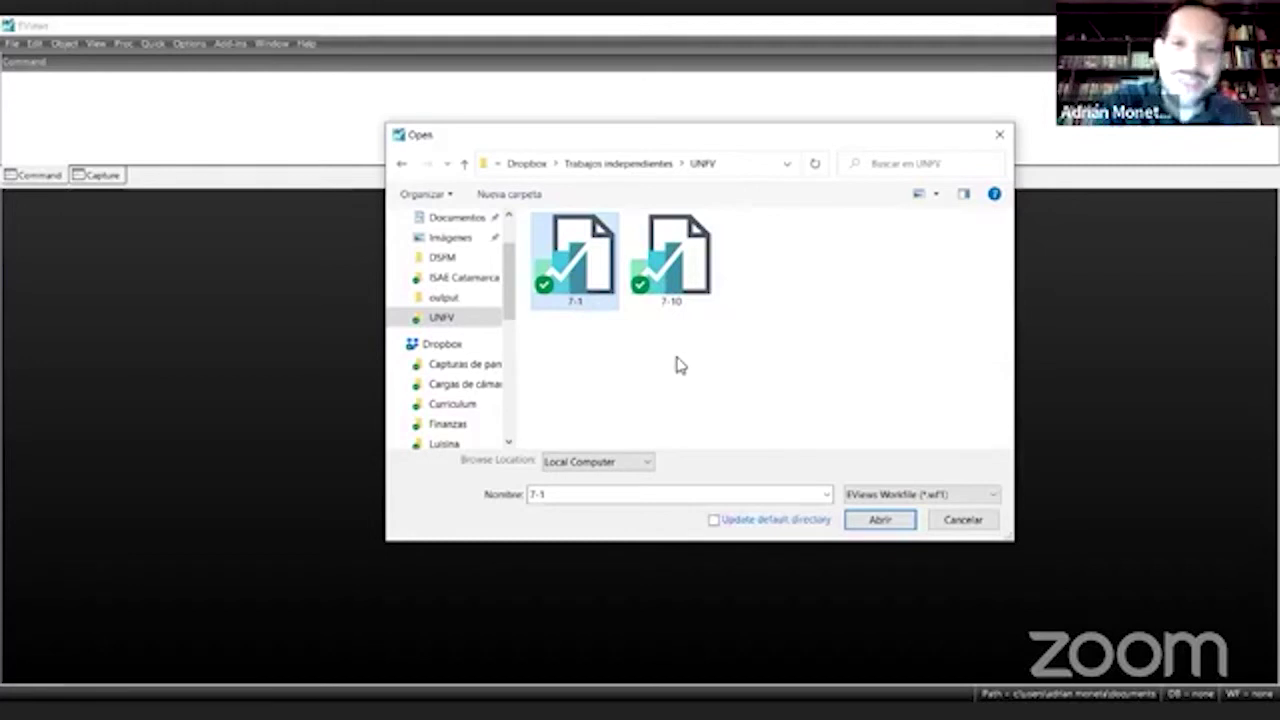
pyautogui.click(876, 522)
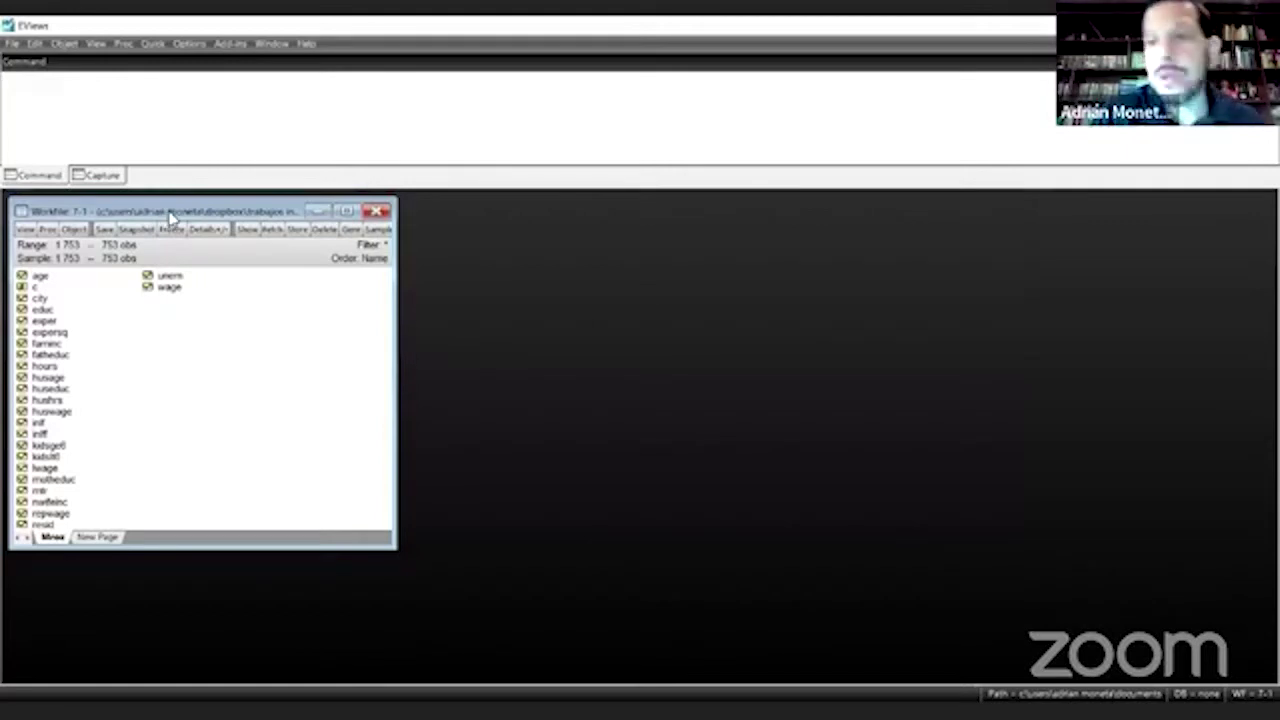
pyautogui.moveTo(170, 217); pyautogui.dragTo(232, 235)
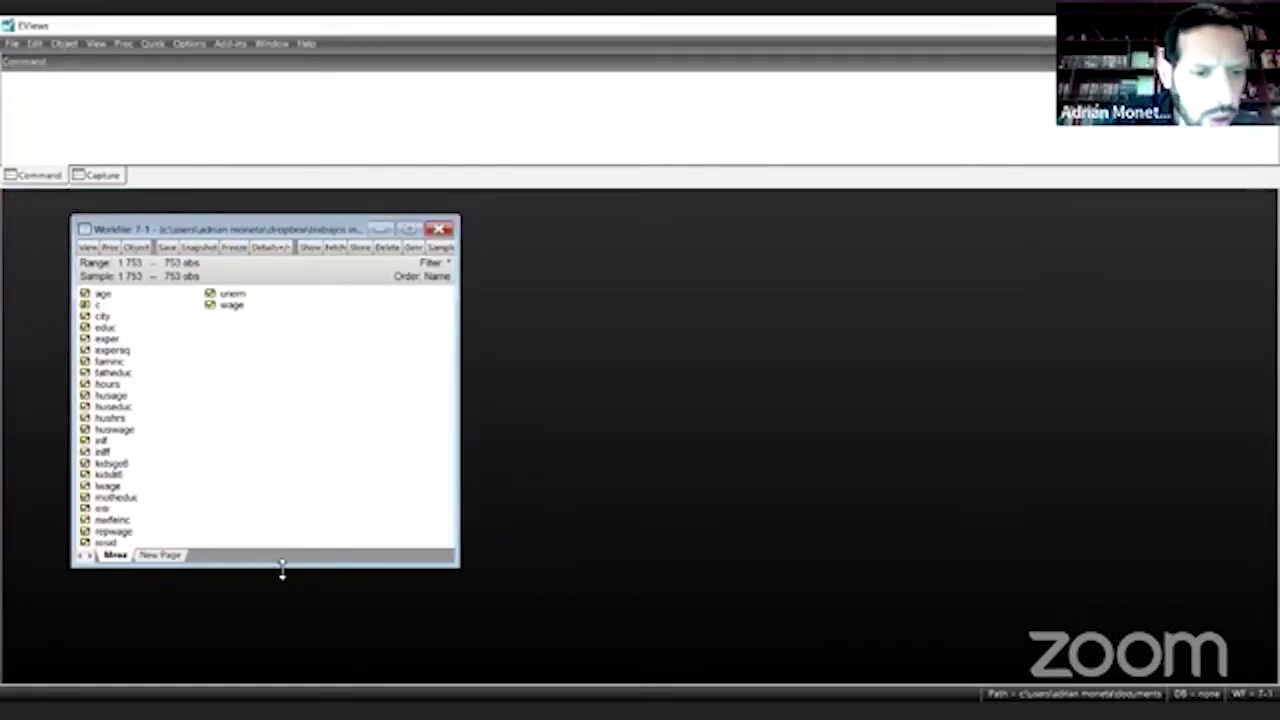
pyautogui.moveTo(282, 568); pyautogui.dragTo(281, 618)
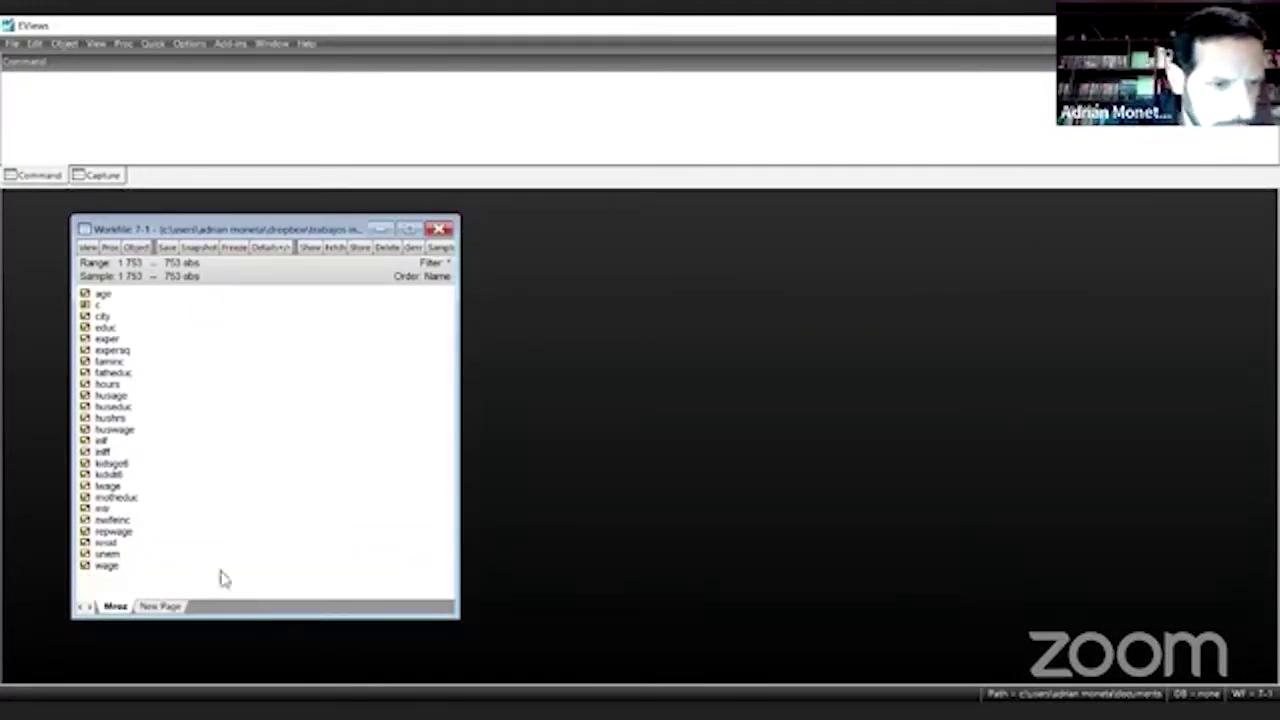
# Open the series inlf, age, educ and expersq together as a group and place it beside the workfile
pyautogui.click(101, 444)
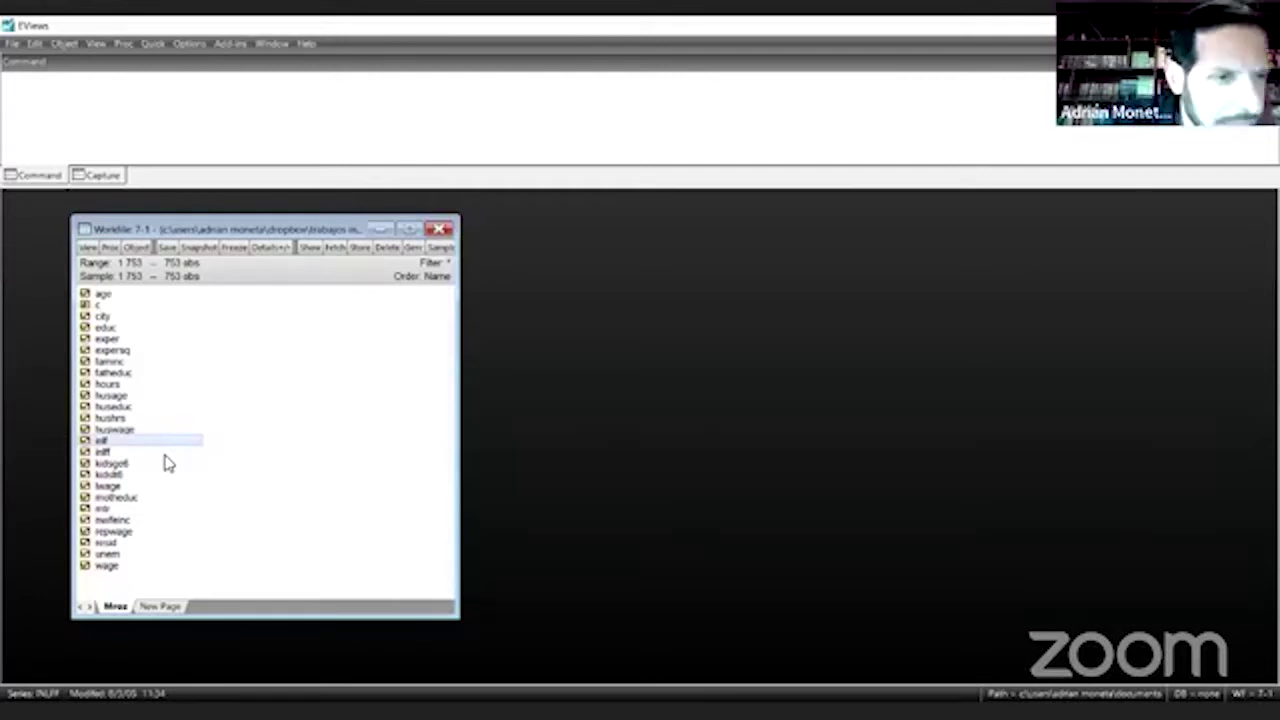
pyautogui.click(100, 295)
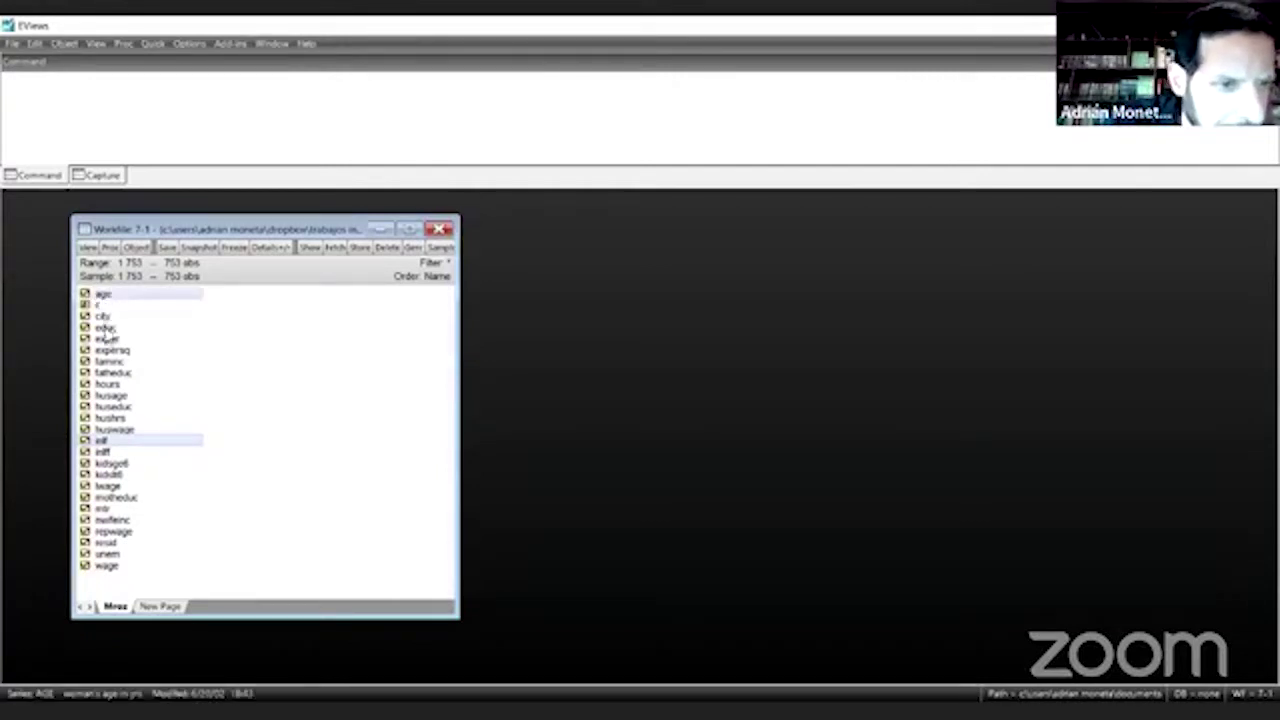
pyautogui.keyDown('ctrl'); pyautogui.click(105, 327); pyautogui.keyUp('ctrl')
pyautogui.keyDown('ctrl'); pyautogui.click(108, 349); pyautogui.keyUp('ctrl')
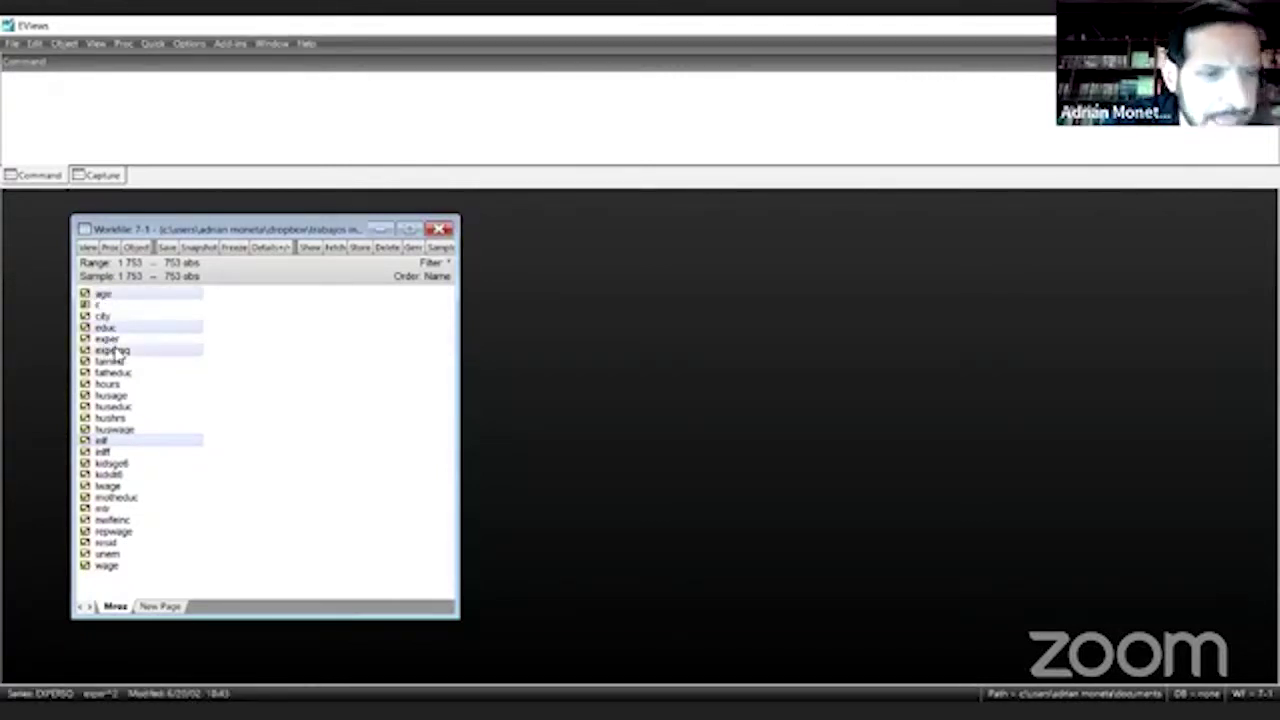
pyautogui.rightClick(145, 446)
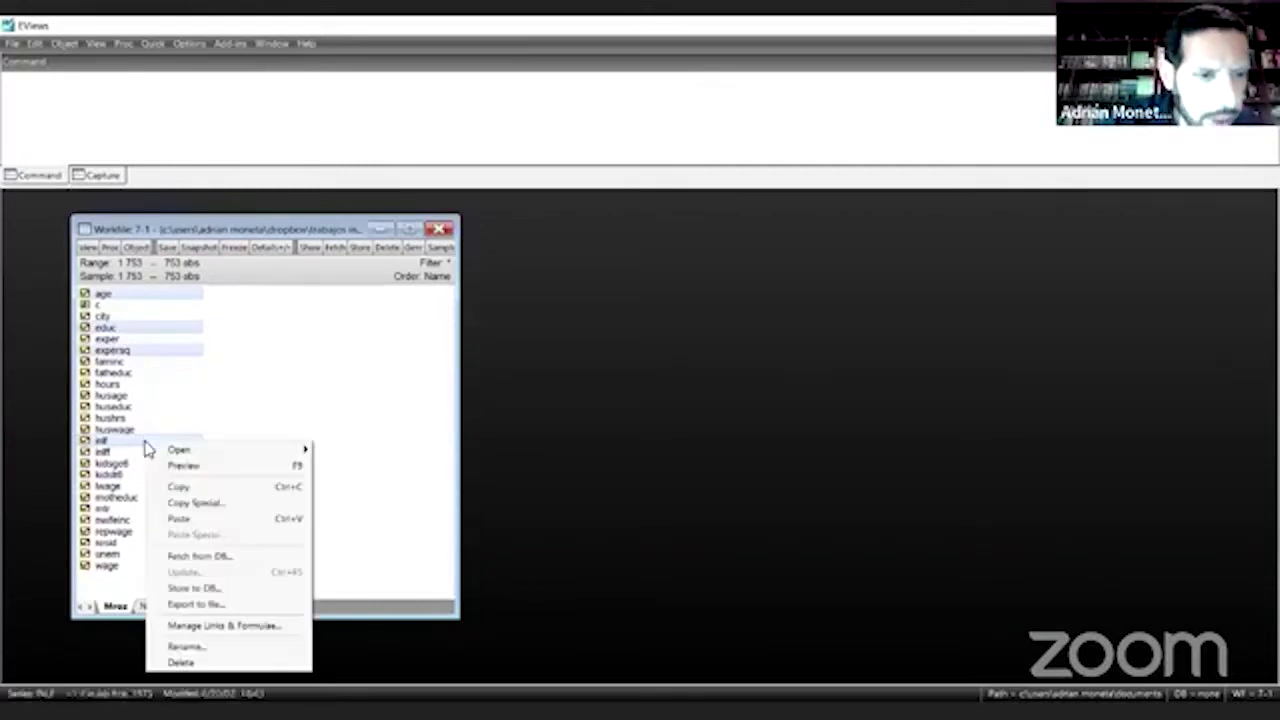
pyautogui.moveTo(185, 451)
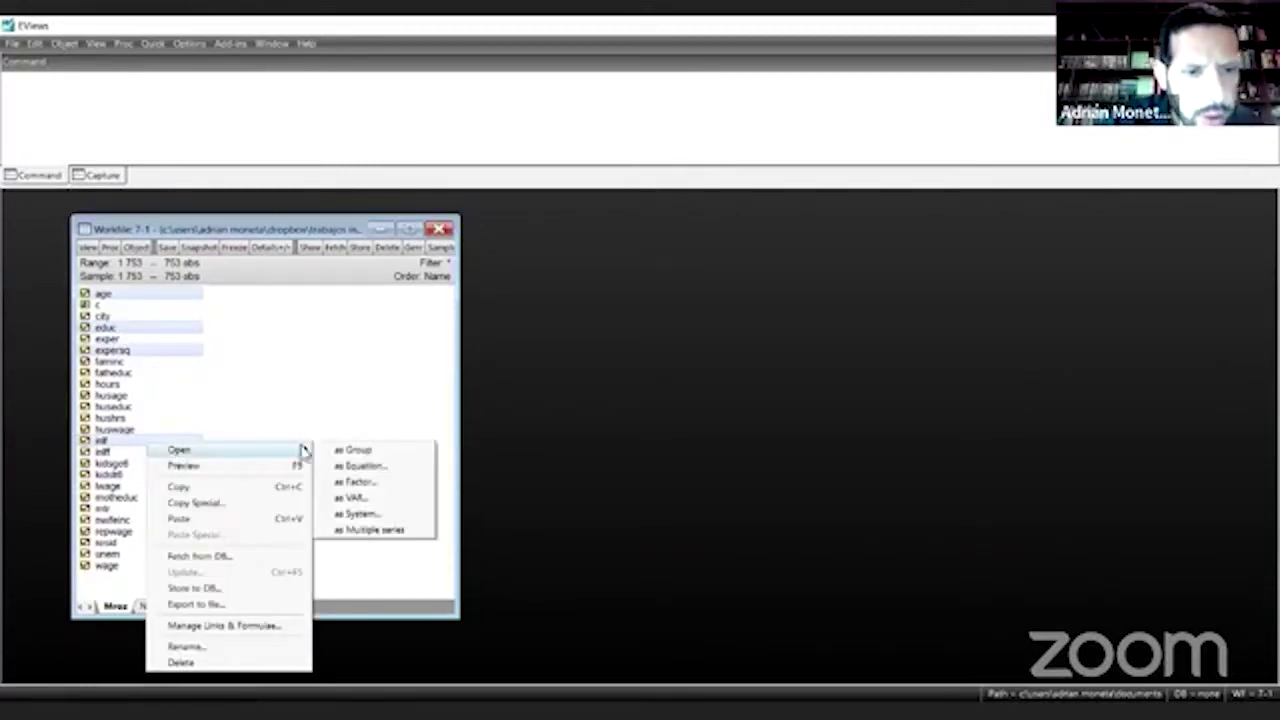
pyautogui.click(345, 451)
pyautogui.moveTo(228, 233); pyautogui.dragTo(686, 249)
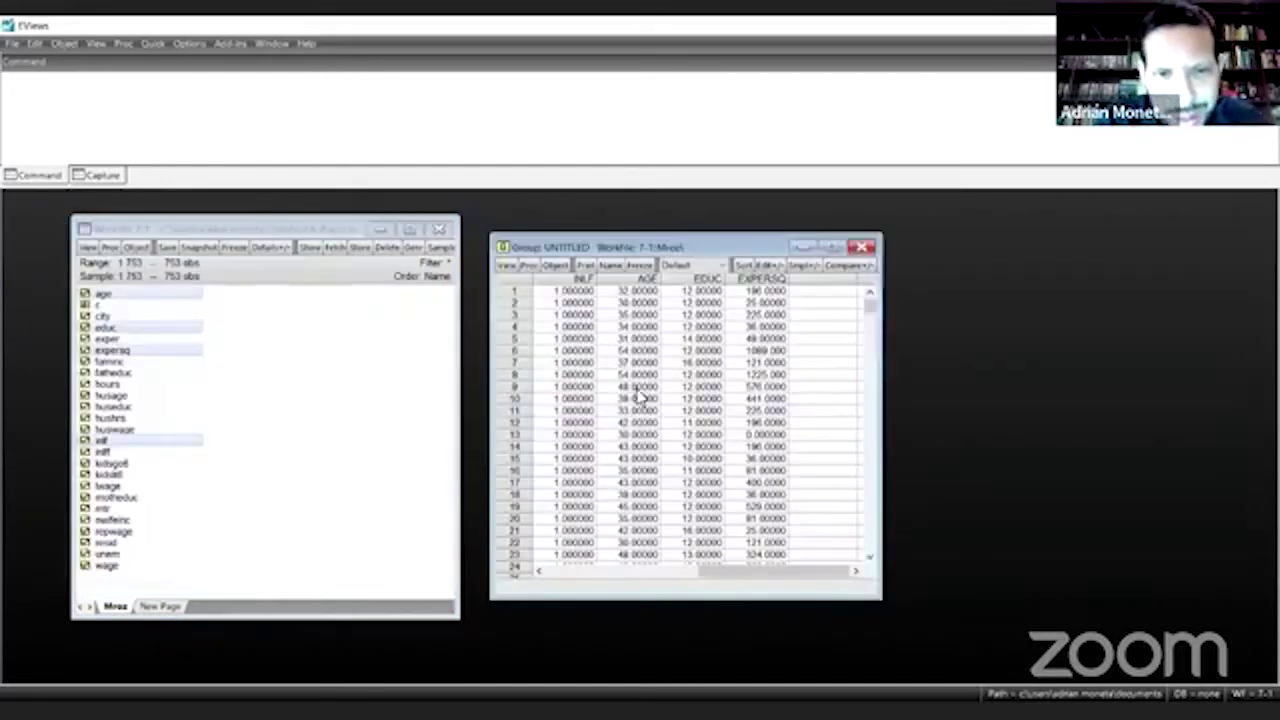
# Examine the group's inlf values together with age, educ and expersq from the first observation to the last
pyautogui.click(575, 302)
pyautogui.press('pagedown')
pyautogui.press('pagedown')
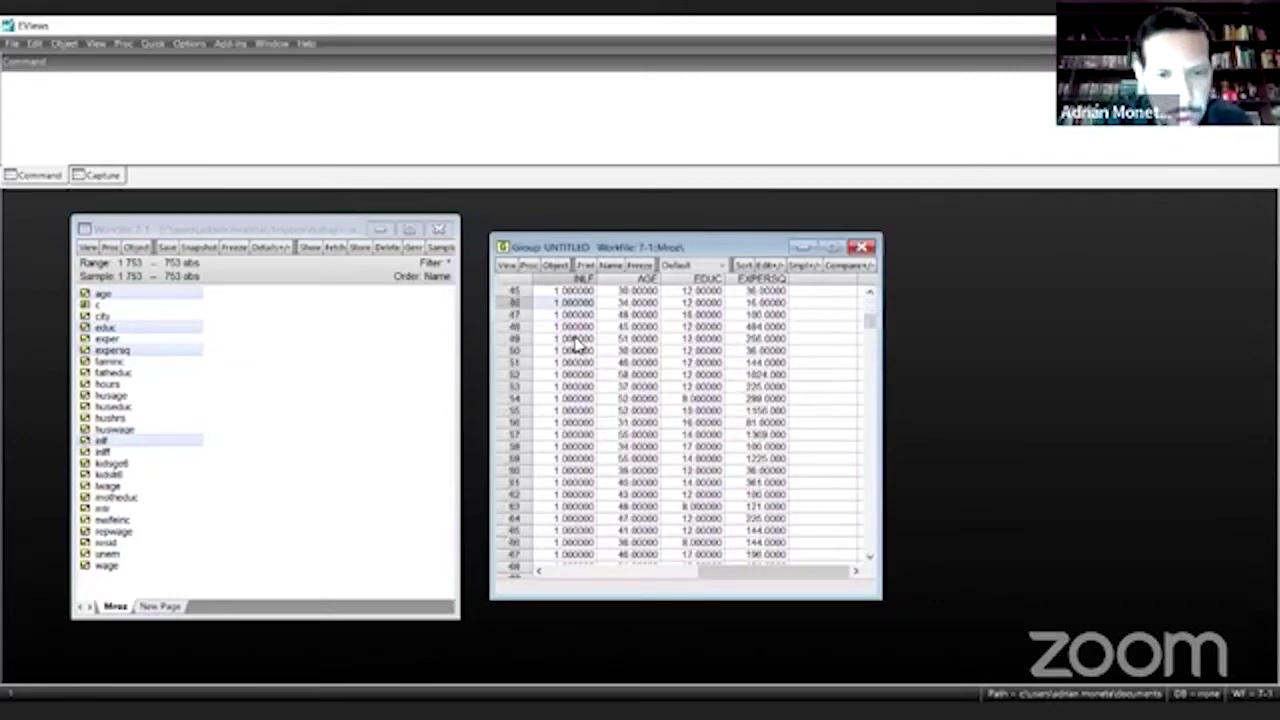
pyautogui.press('pagedown')
pyautogui.press('pagedown')
pyautogui.press('pagedown')
pyautogui.press('pagedown')
pyautogui.press('pagedown')
pyautogui.press('pagedown')
pyautogui.press('pagedown')
pyautogui.press('pagedown')
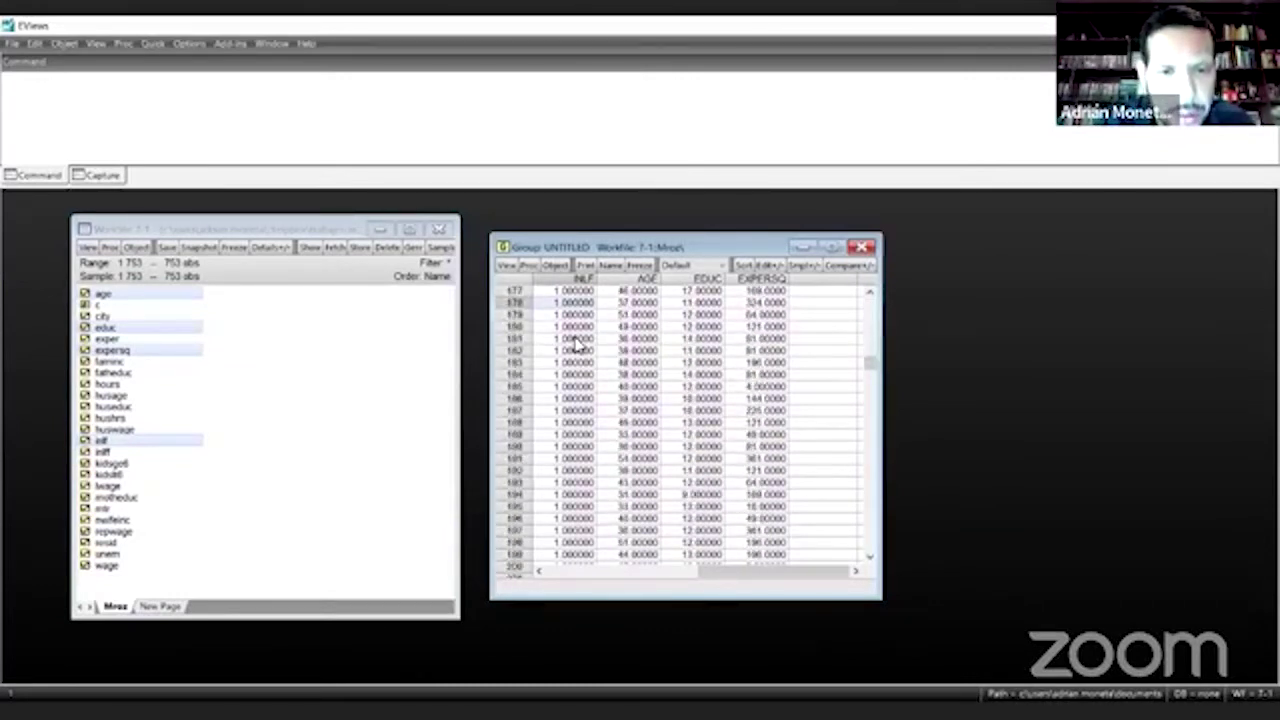
pyautogui.press('pagedown')
pyautogui.press('pagedown')
pyautogui.press('pagedown')
pyautogui.press('pagedown')
pyautogui.press('pagedown')
pyautogui.press('pagedown')
pyautogui.press('pagedown')
pyautogui.press('pagedown')
pyautogui.press('pagedown')
pyautogui.press('pagedown')
pyautogui.press('pagedown')
pyautogui.press('pagedown')
pyautogui.press('pagedown')
pyautogui.press('pagedown')
pyautogui.press('pagedown')
pyautogui.press('pagedown')
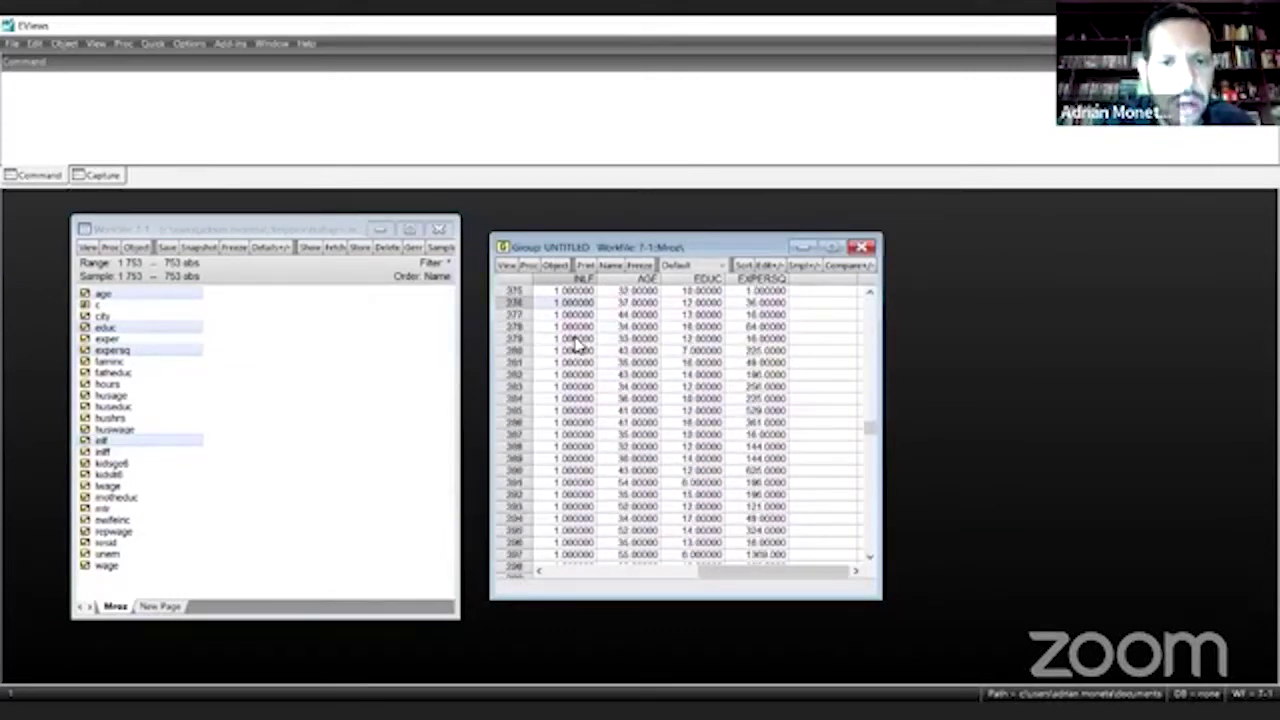
pyautogui.press('pagedown')
pyautogui.press('pagedown')
pyautogui.press('pagedown')
pyautogui.press('pagedown')
pyautogui.press('pagedown')
pyautogui.press('pagedown')
pyautogui.press('pagedown')
pyautogui.press('pagedown')
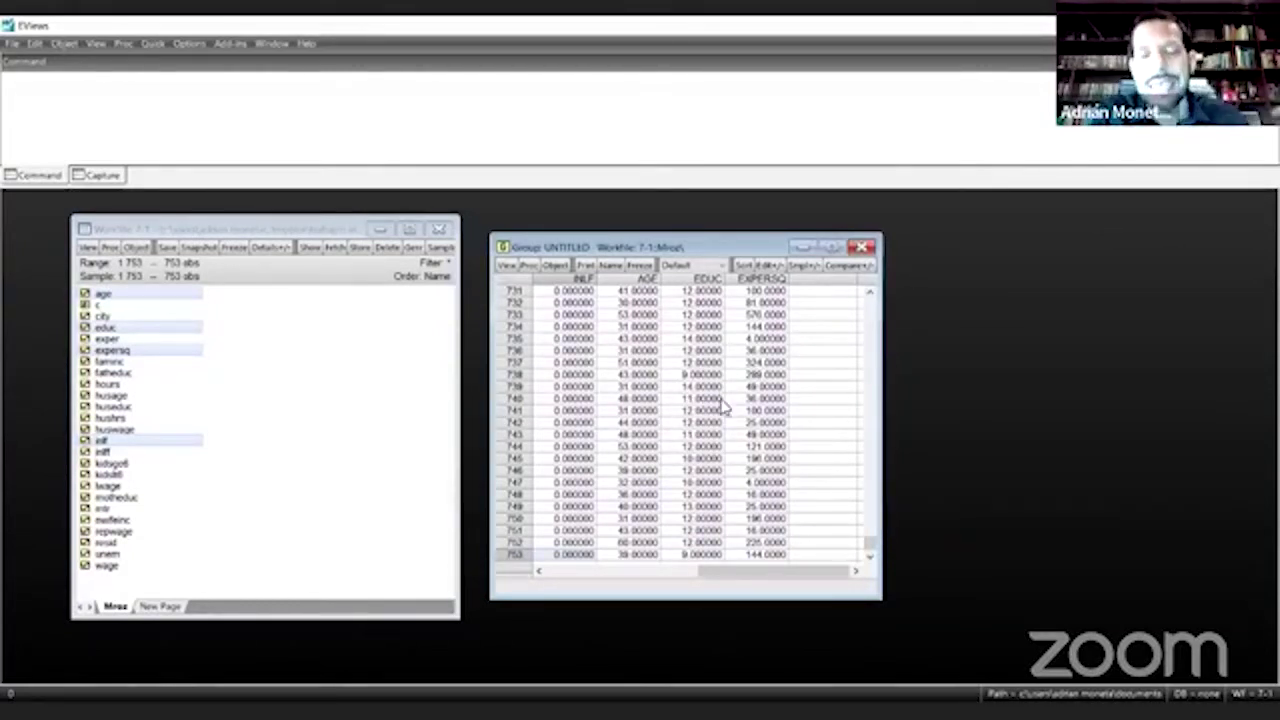
# Close the untitled group and discard it without naming or storing it
pyautogui.click(864, 249)
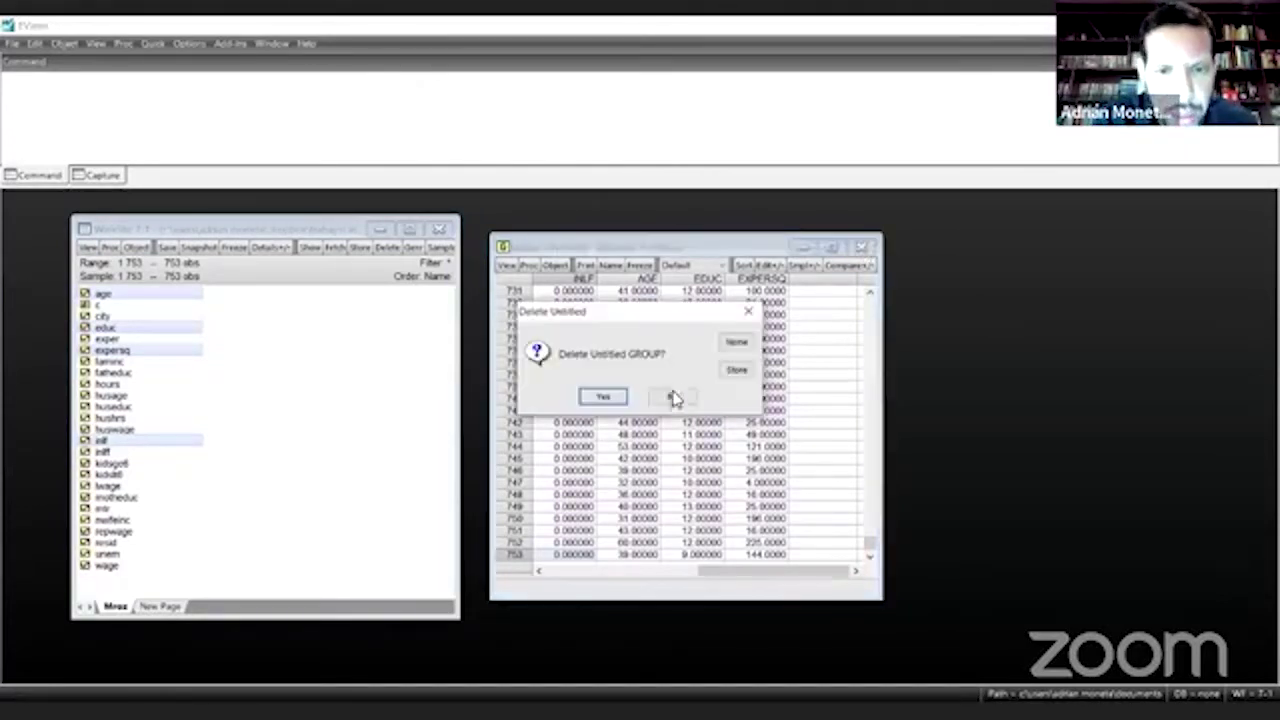
pyautogui.click(605, 397)
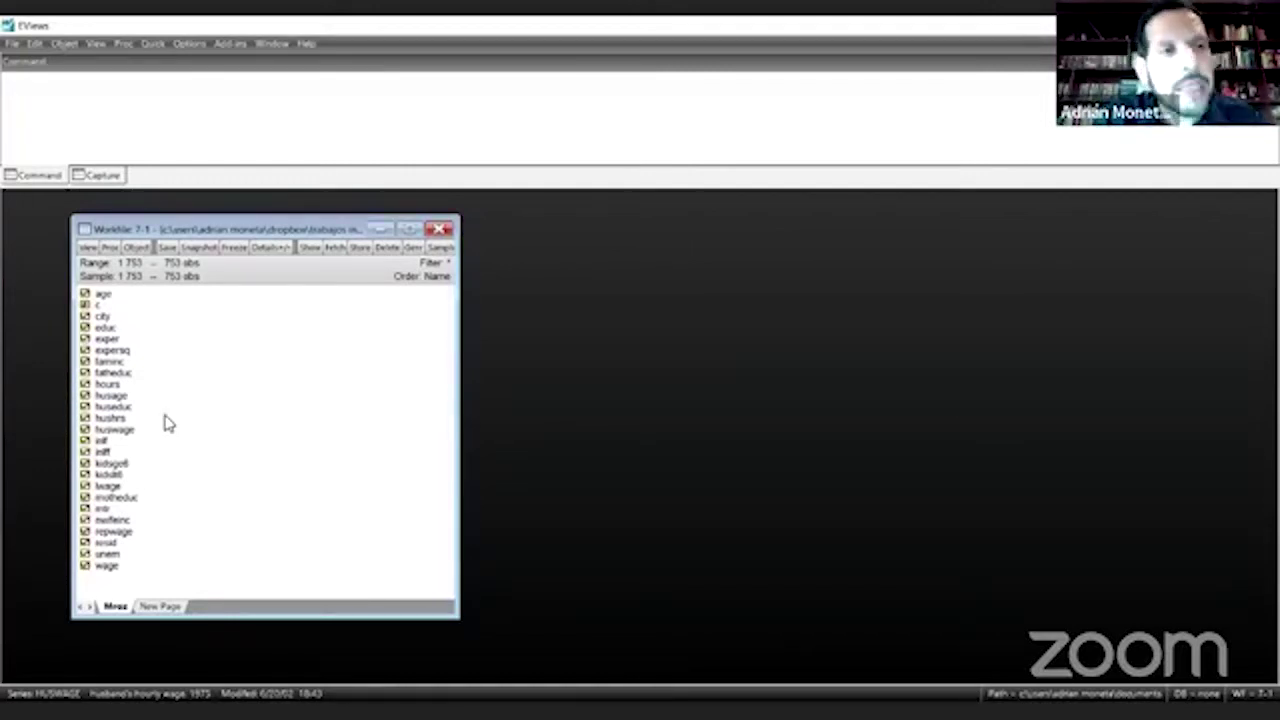
# Start a new equation specification with inlf as the dependent variable, followed by the constant c and nwifeinc
pyautogui.click(152, 45)
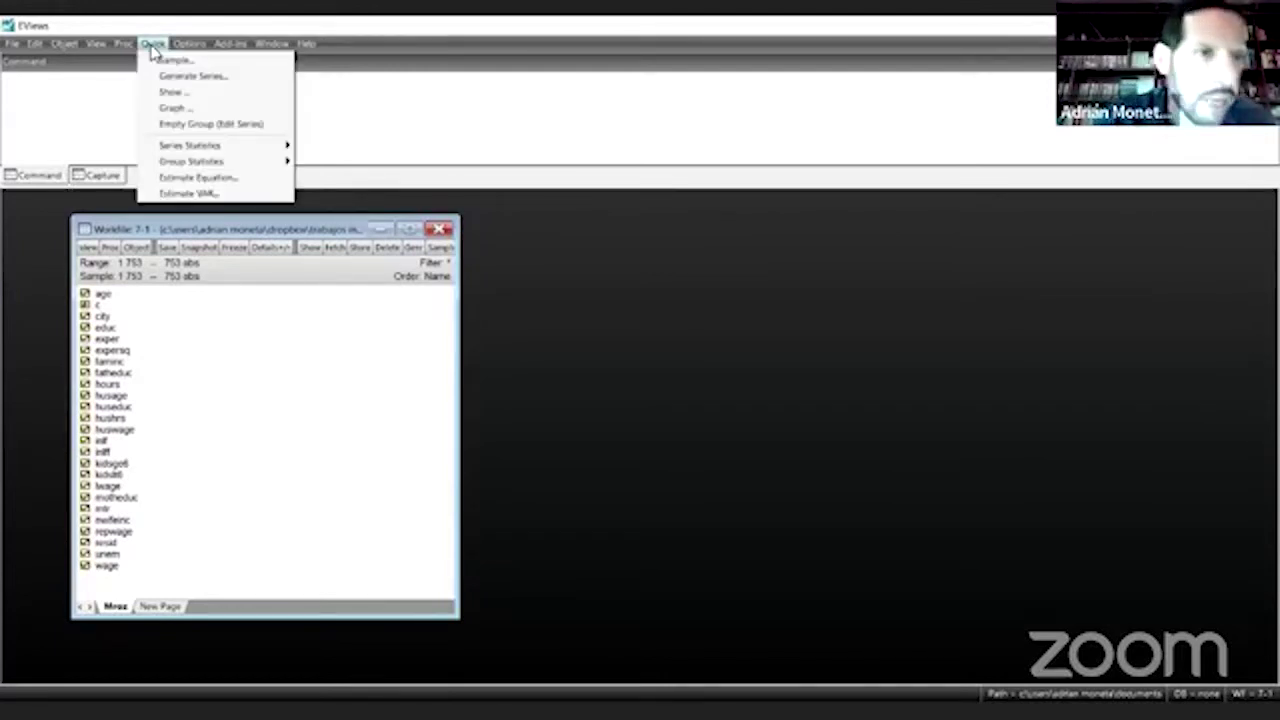
pyautogui.click(229, 184)
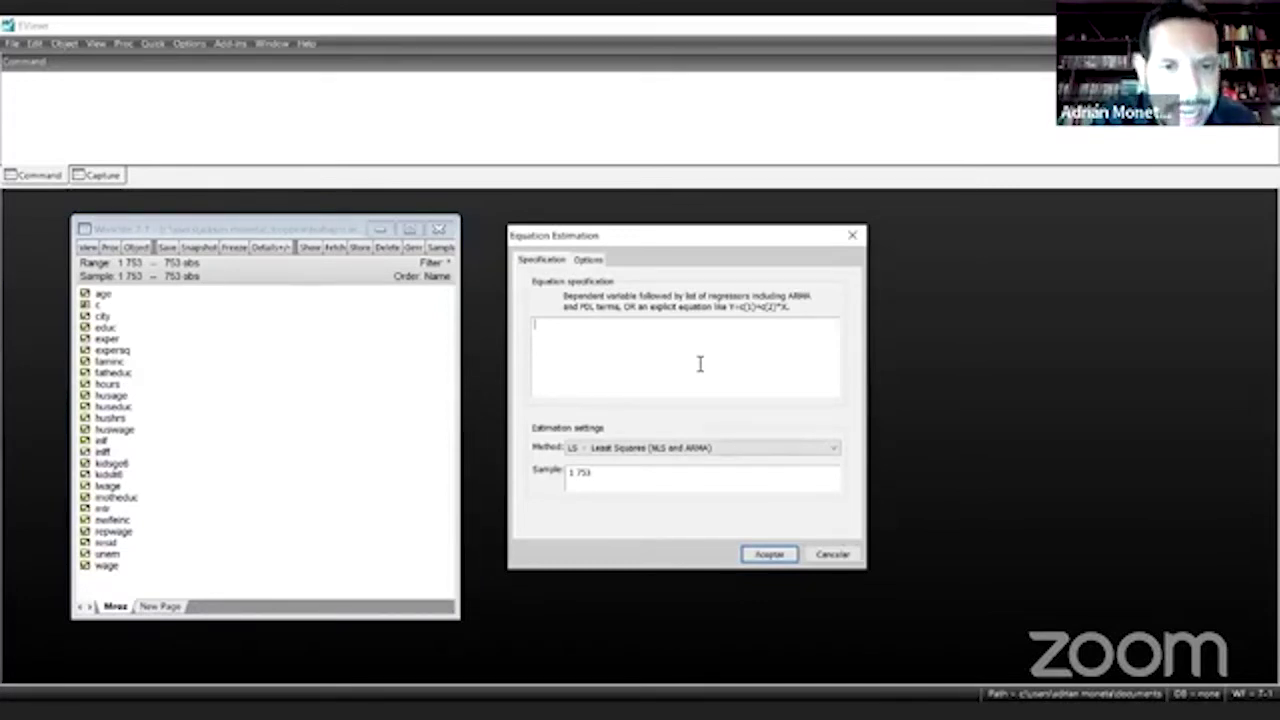
pyautogui.write('inlf')
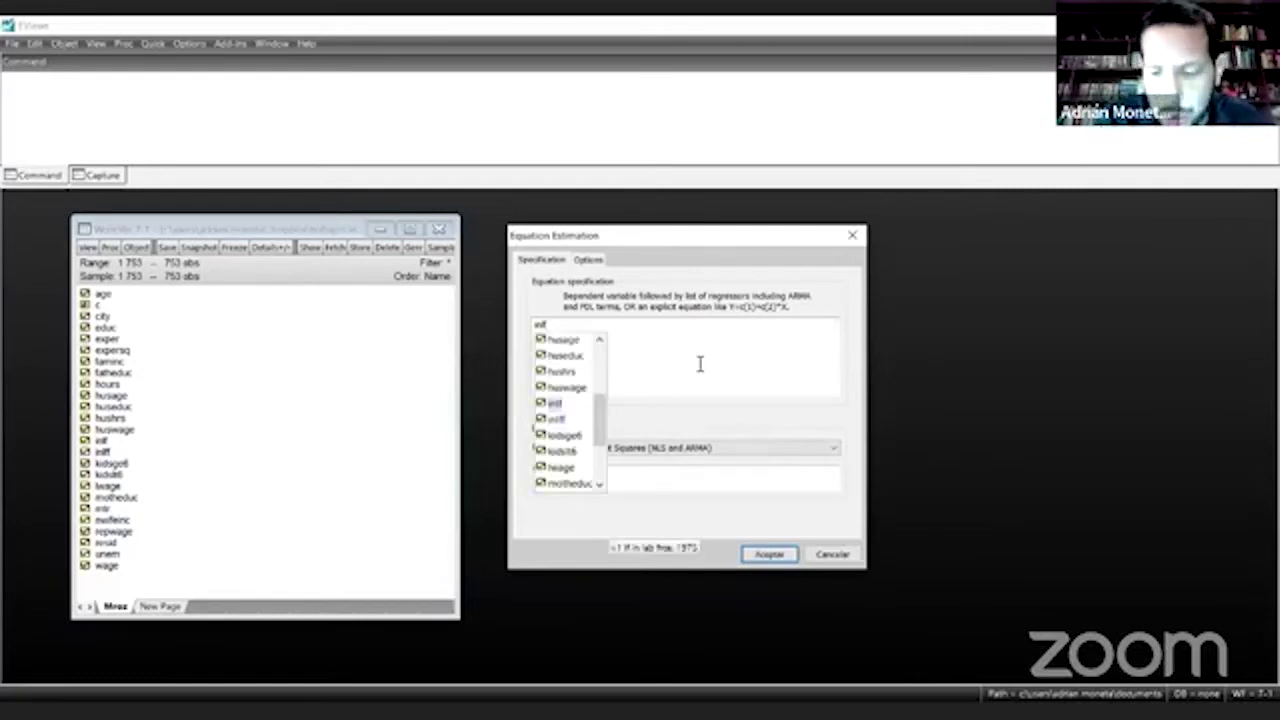
pyautogui.press('Escape')
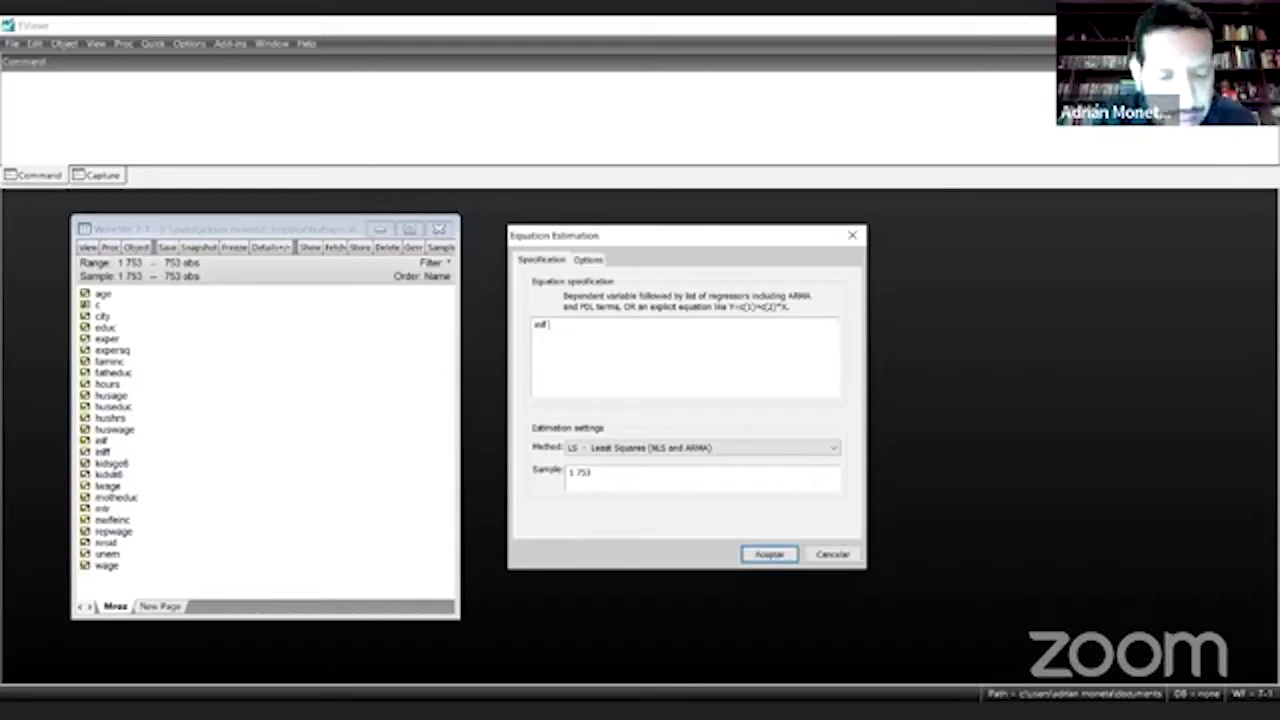
pyautogui.write('c')
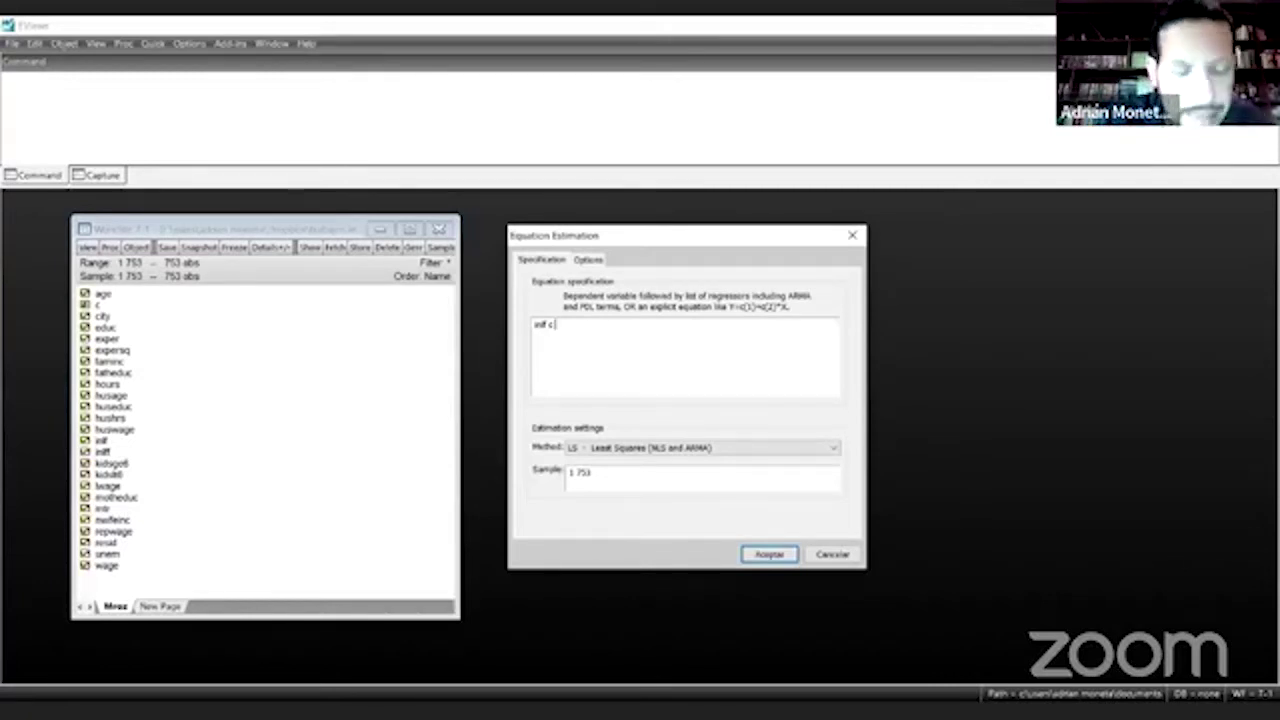
pyautogui.write('e')
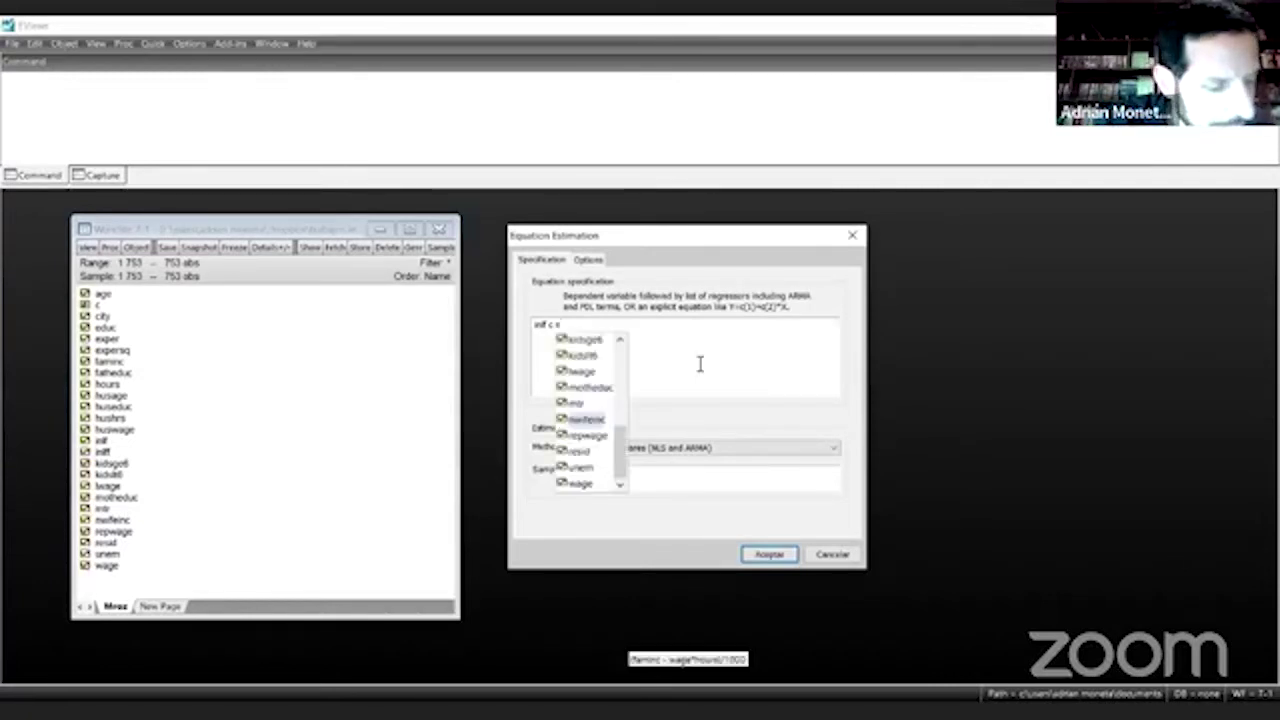
pyautogui.write('w')
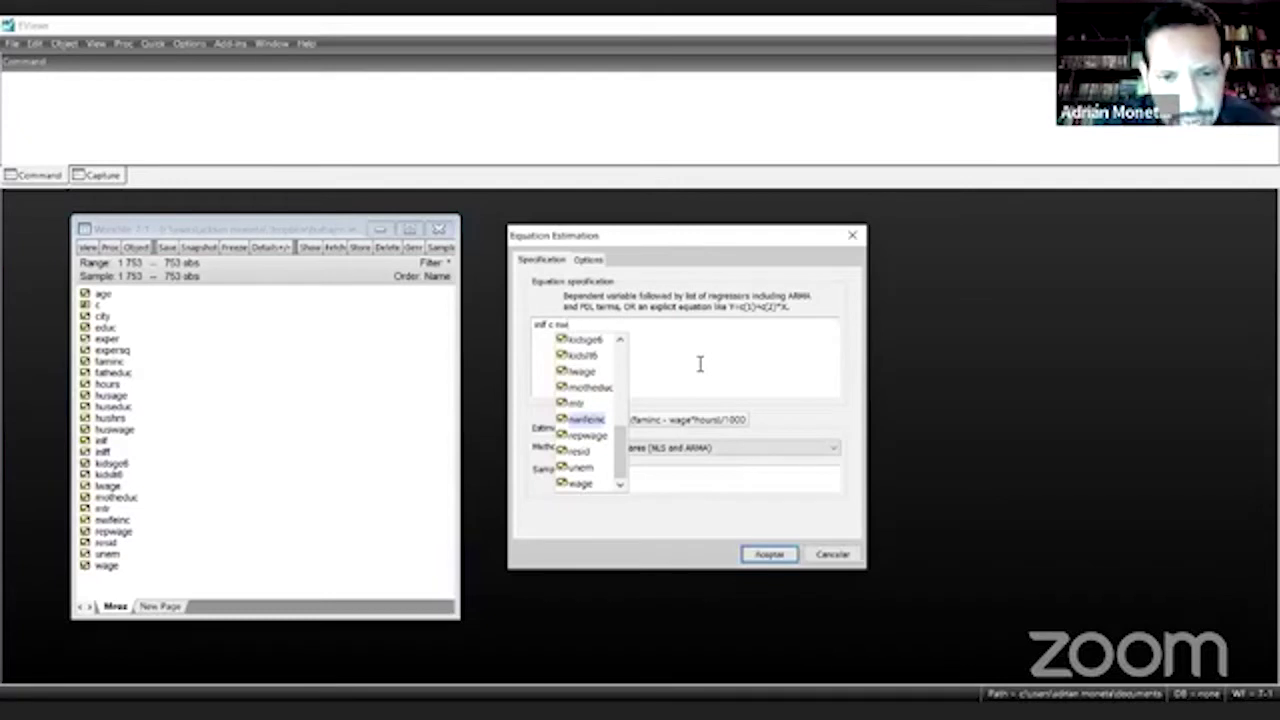
pyautogui.press('Return')
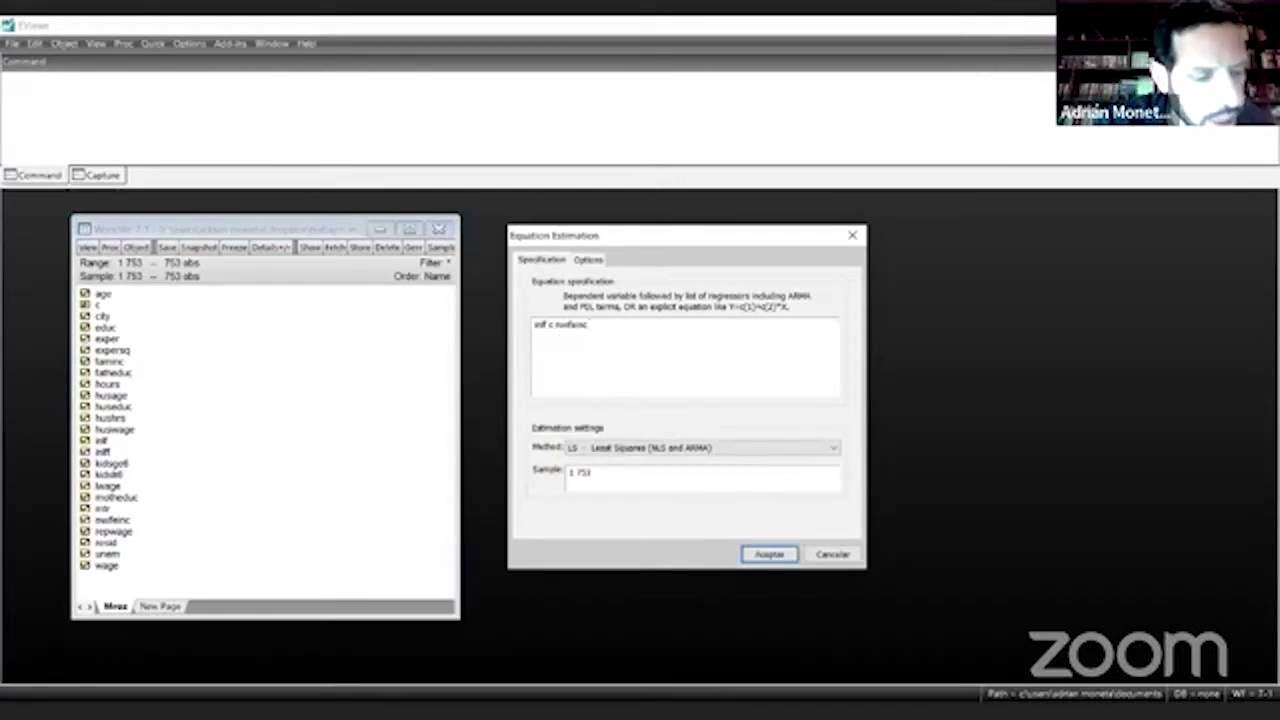
# Add educ, exper and expersq as regressors to the equation specification
pyautogui.write('educ')
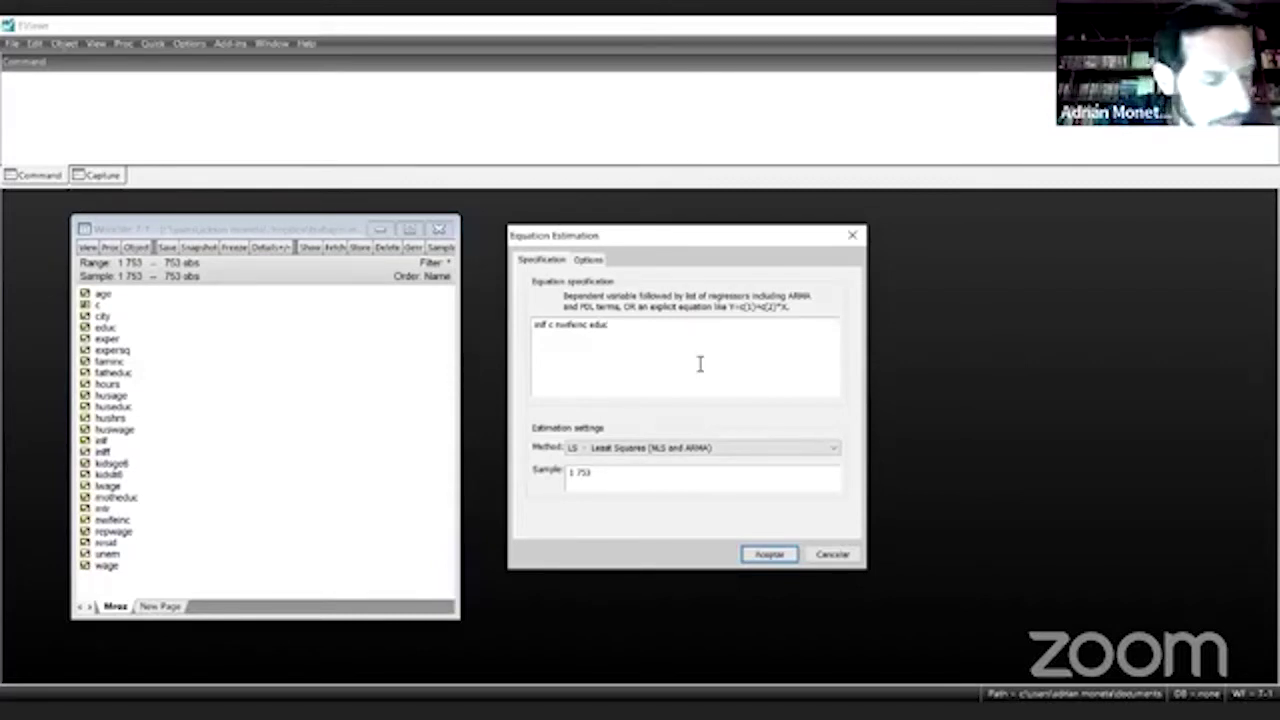
pyautogui.write(' exper')
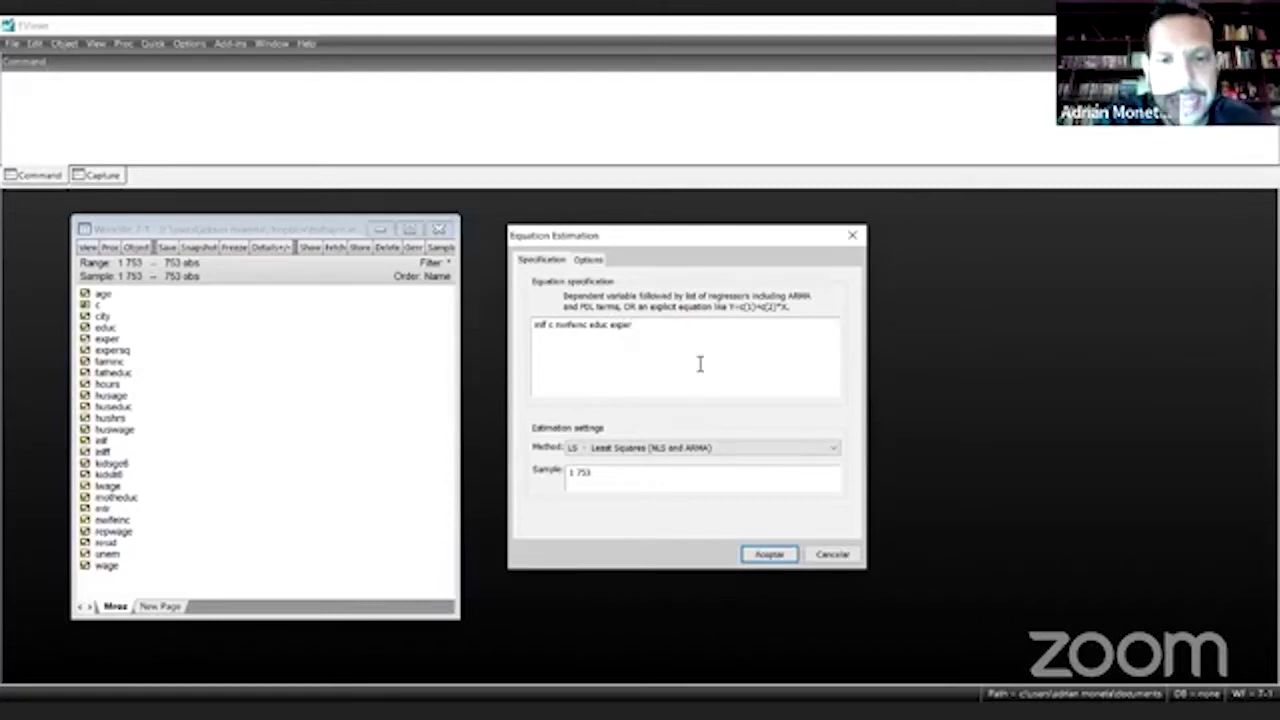
pyautogui.press('Escape')
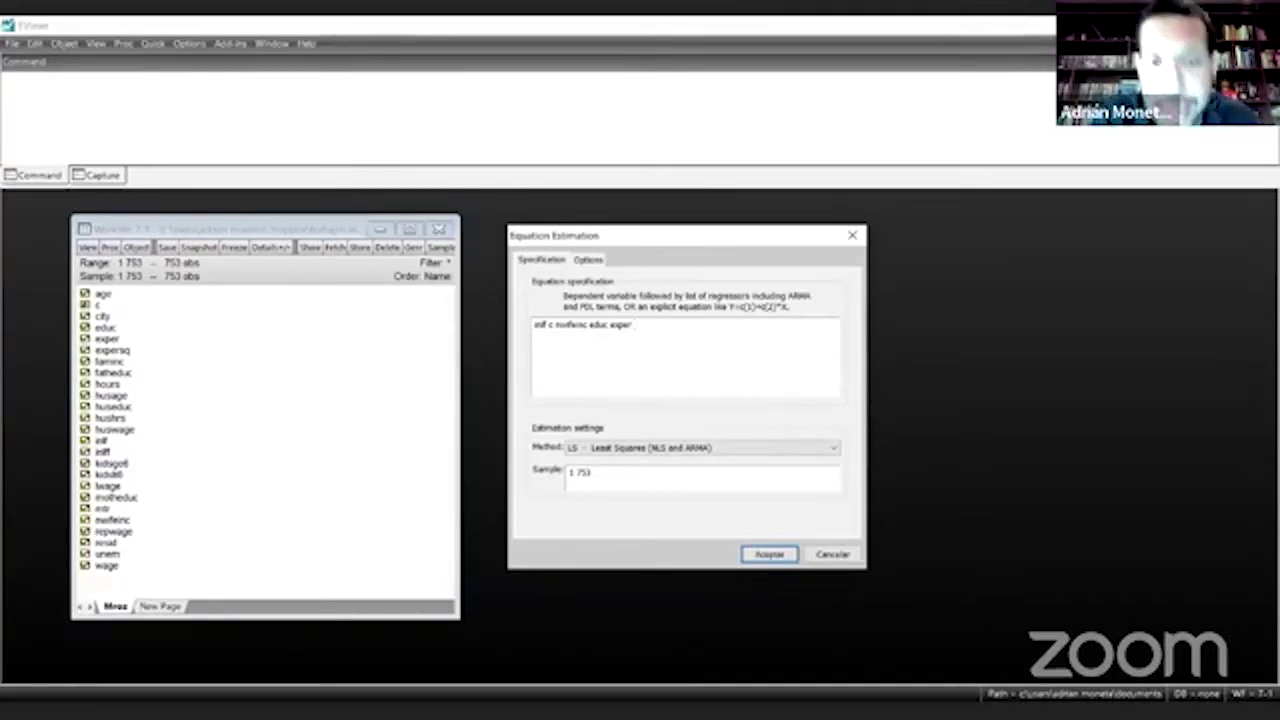
pyautogui.write('expe')
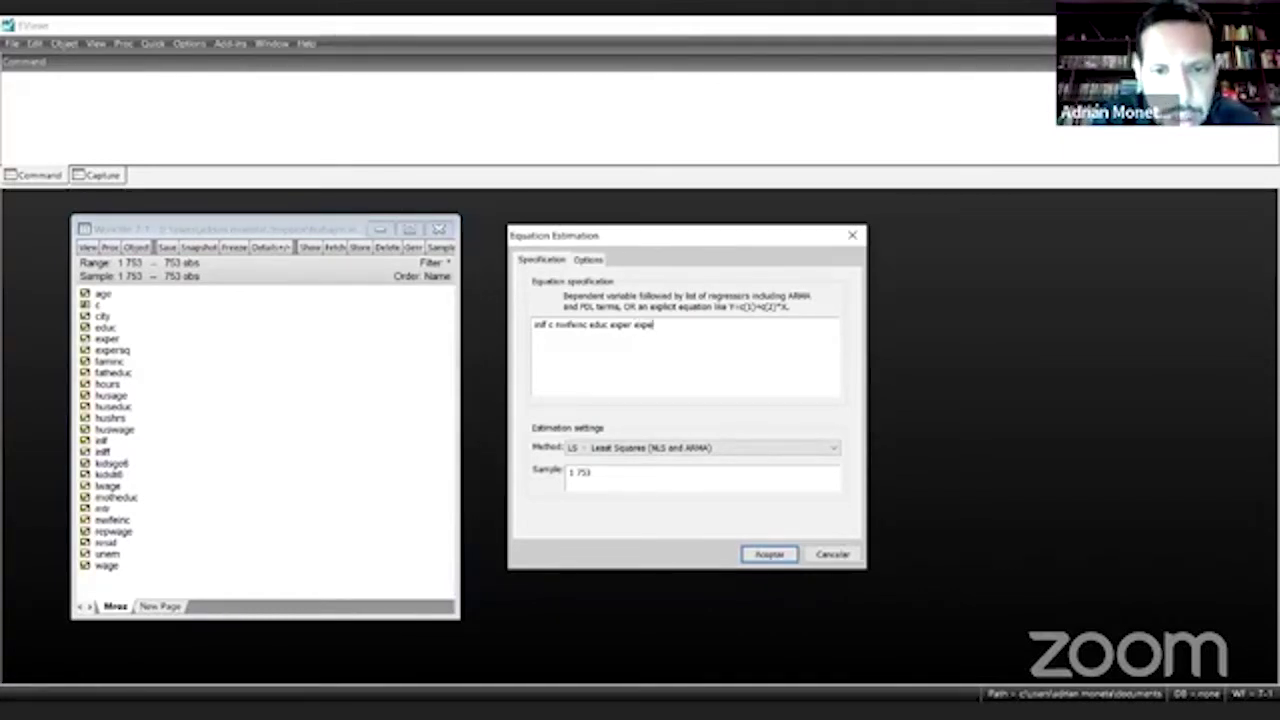
pyautogui.write('rsq')
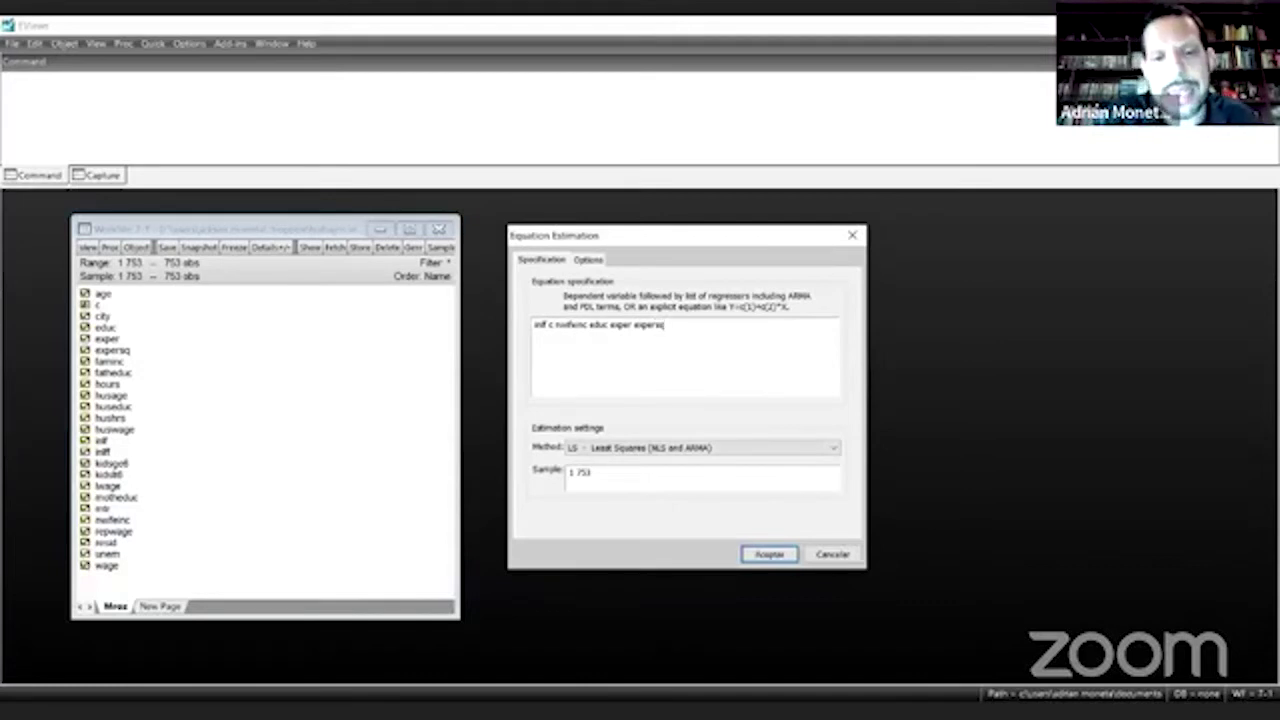
pyautogui.press('Escape')
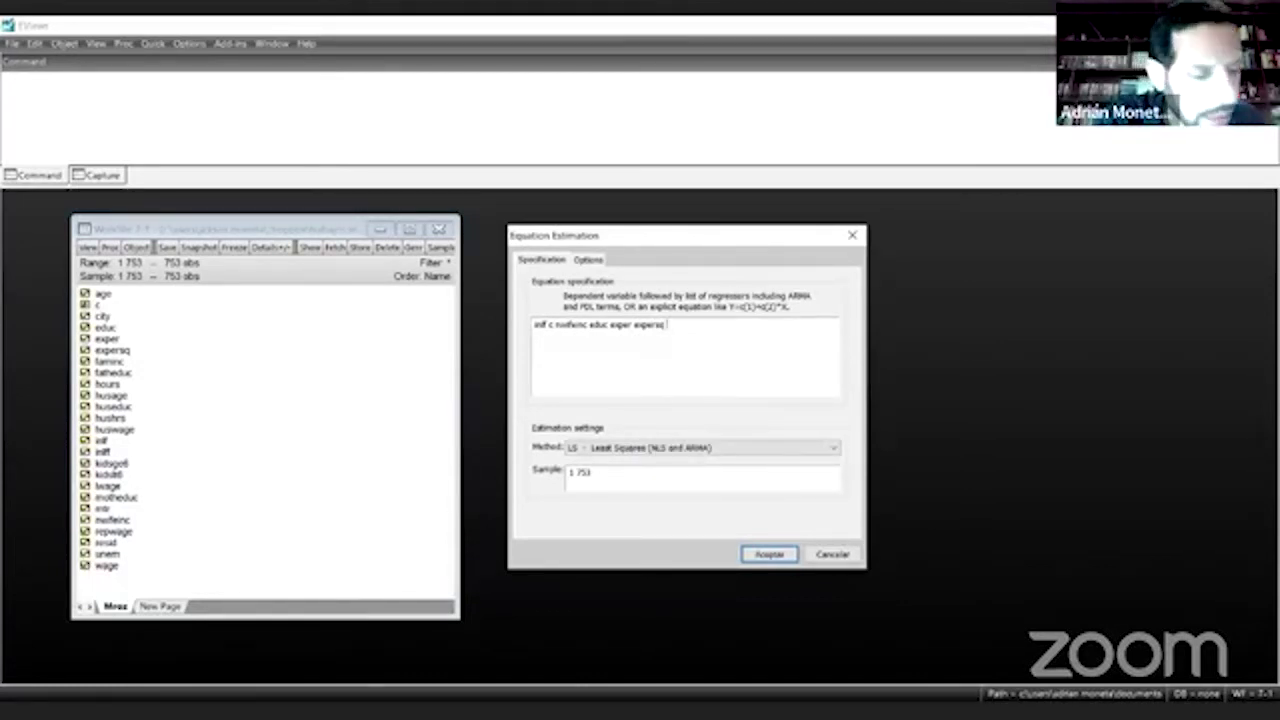
# Complete the specification with age, kidslt6 and kidsge6 and estimate it by least squares, placing the output beside the workfile
pyautogui.write('age')
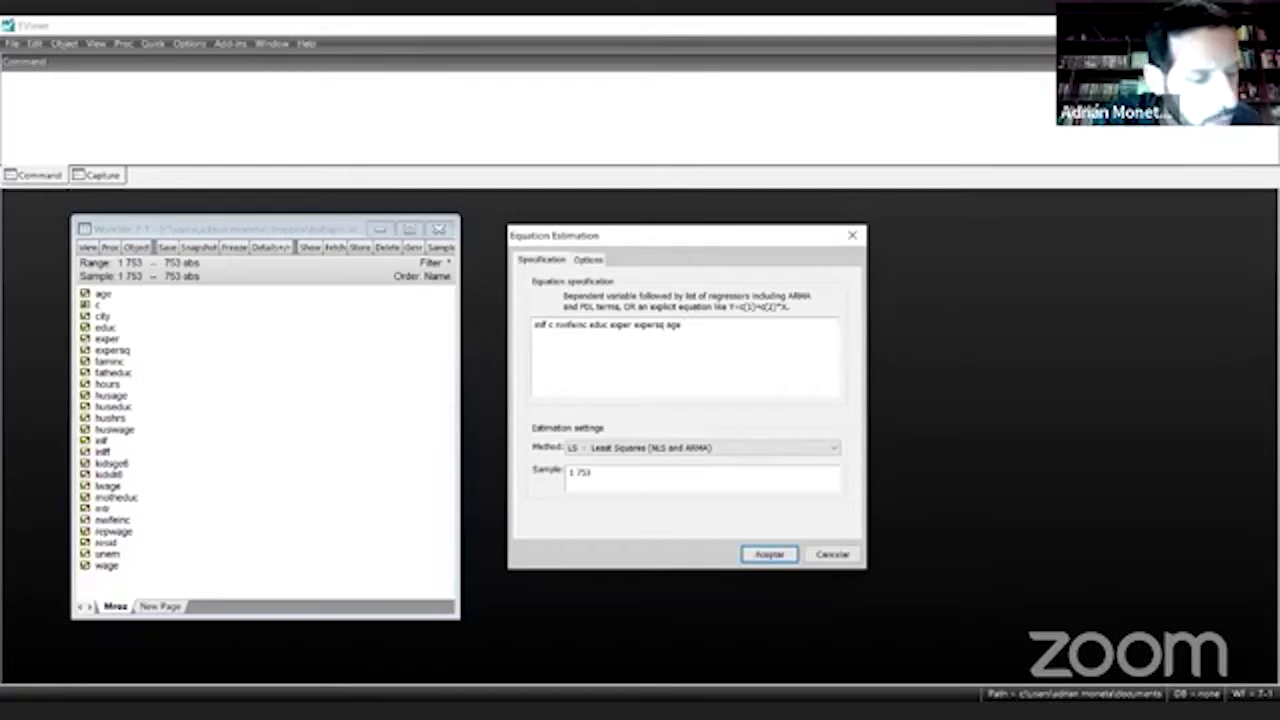
pyautogui.write(' kids')
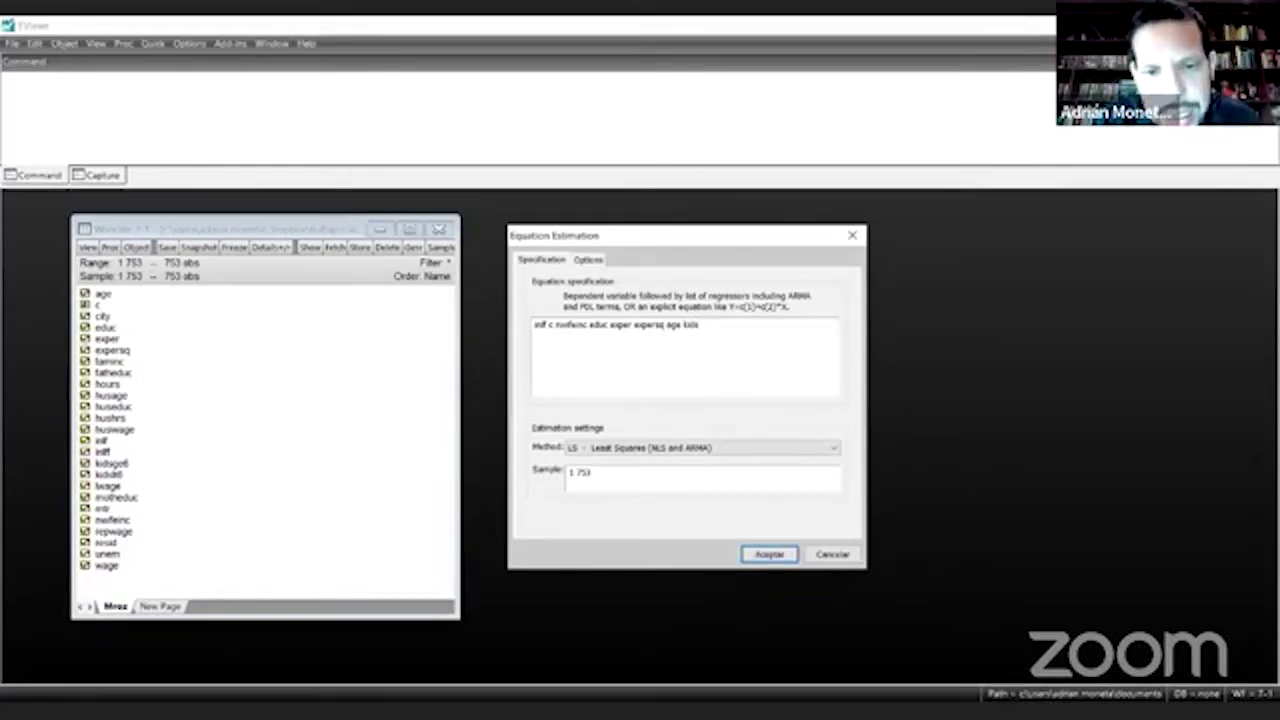
pyautogui.write('lt')
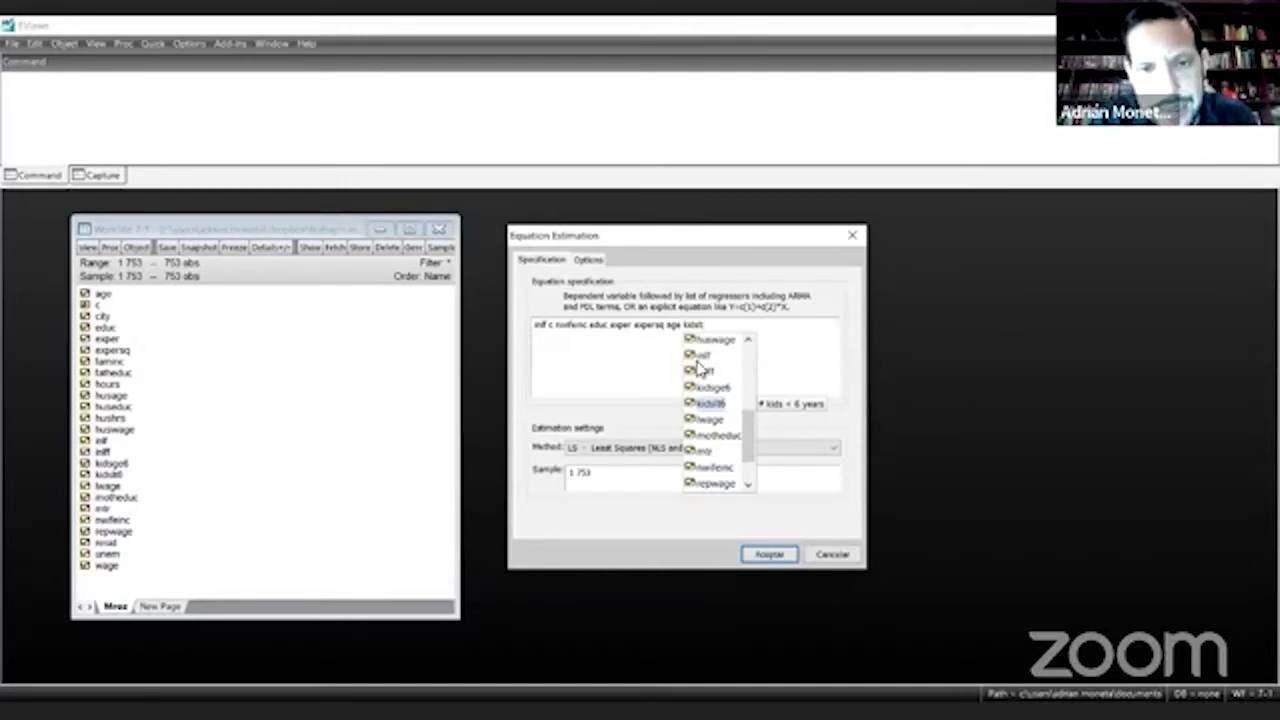
pyautogui.press('Return')
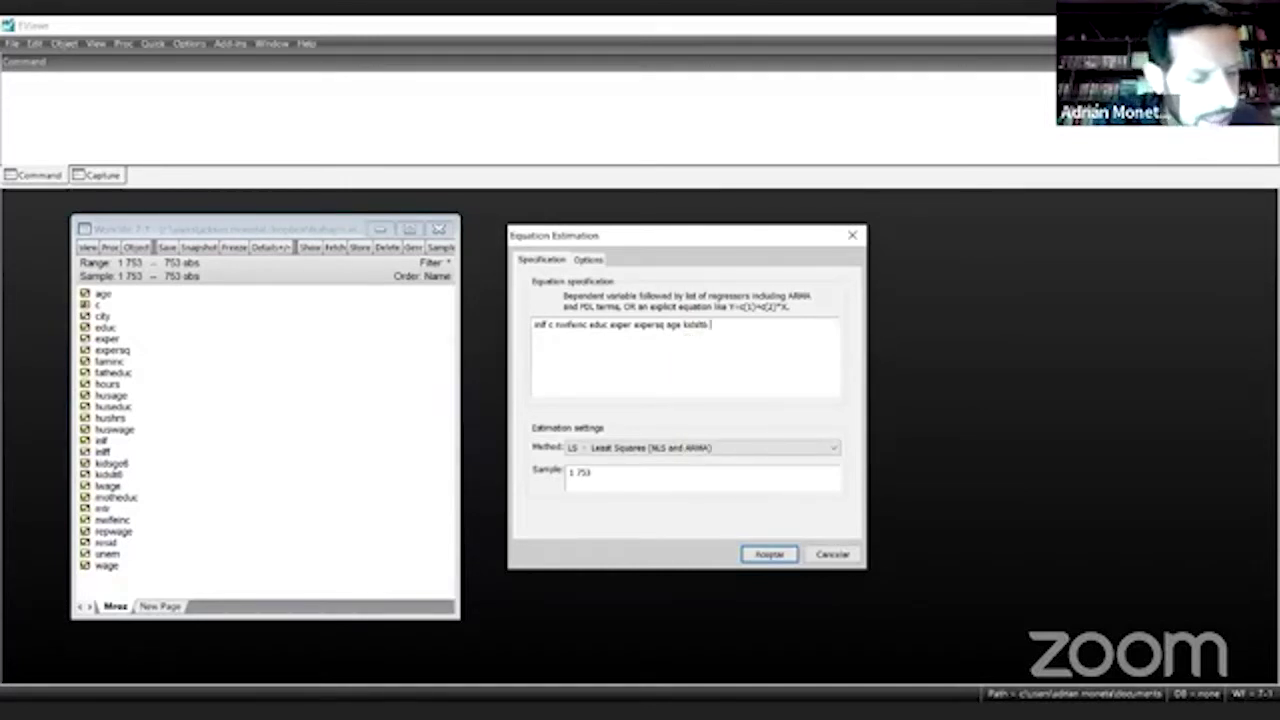
pyautogui.write('kids')
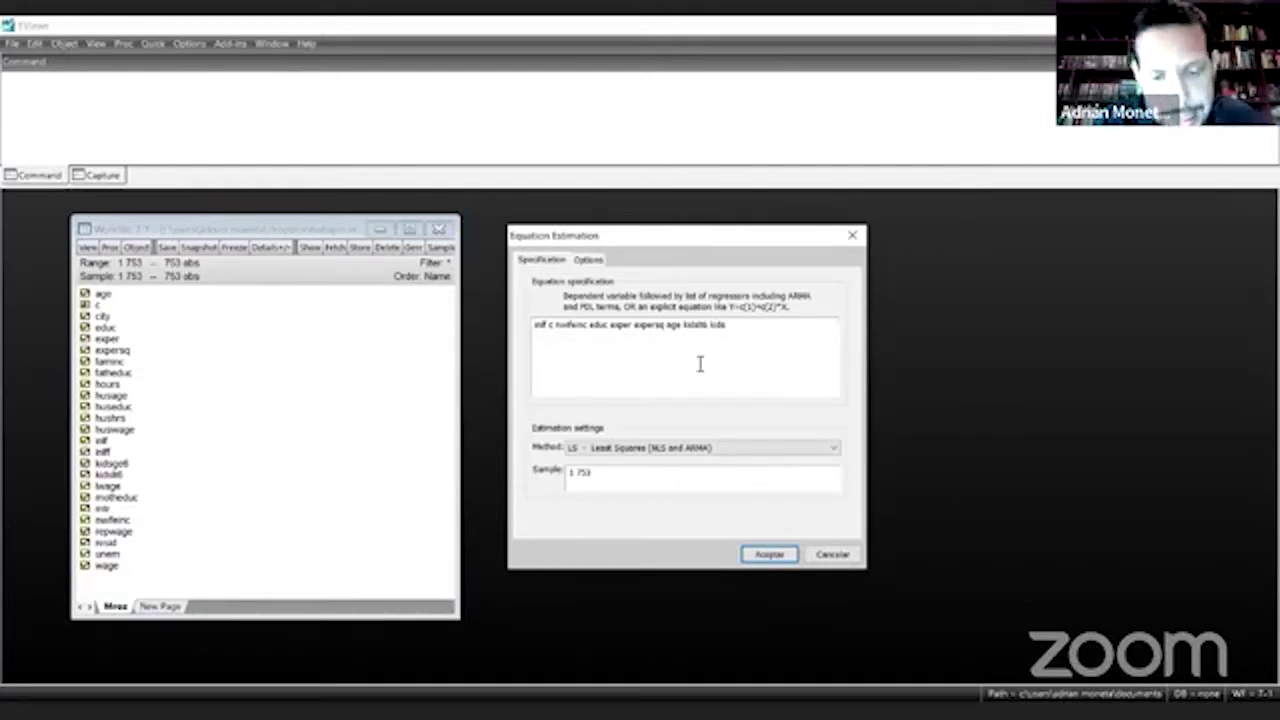
pyautogui.write('ge6')
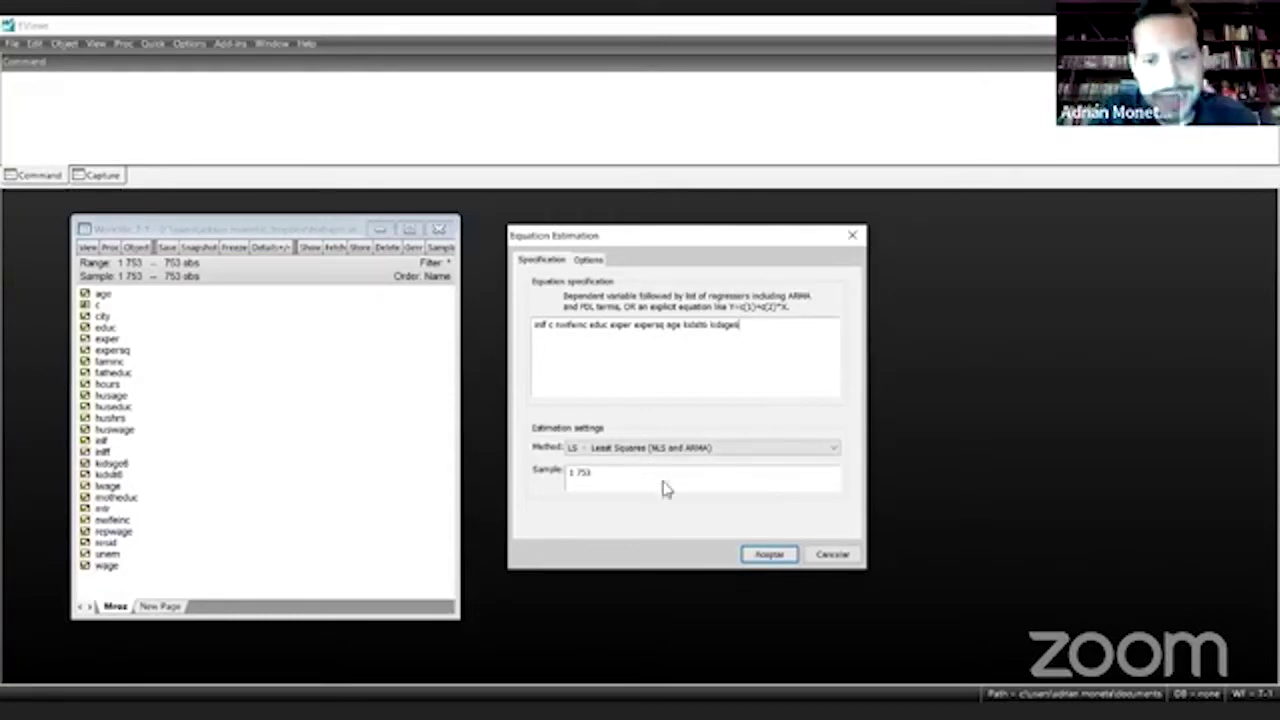
pyautogui.click(772, 560)
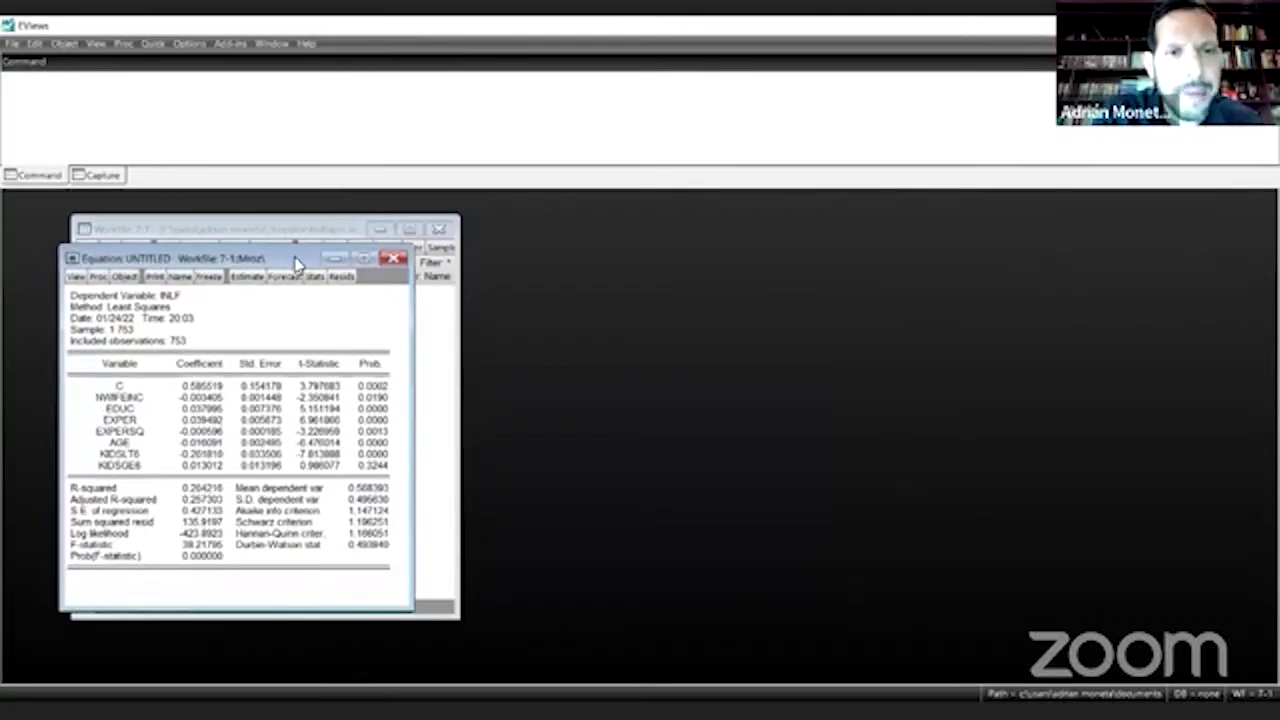
pyautogui.moveTo(297, 263); pyautogui.dragTo(692, 216)
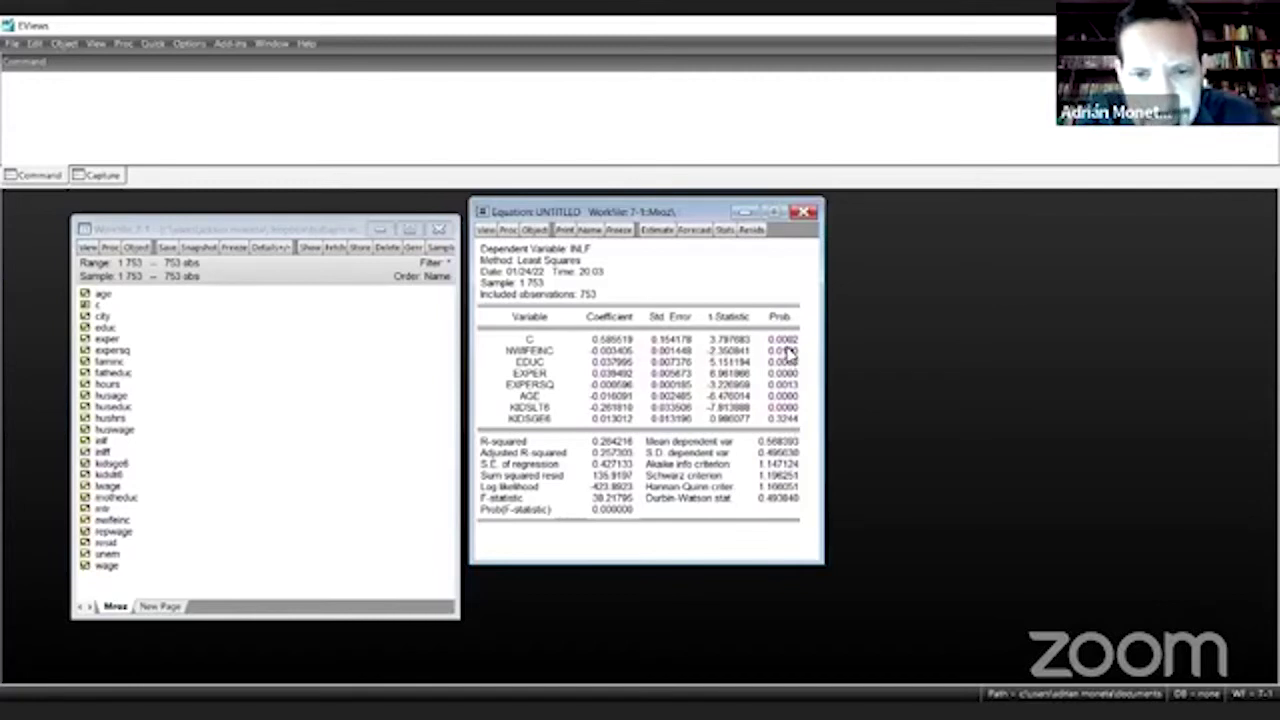
# Examine the individual significance of NWIFEINC and KIDSGE6 through their probabilities in the regression output
pyautogui.click(518, 352)
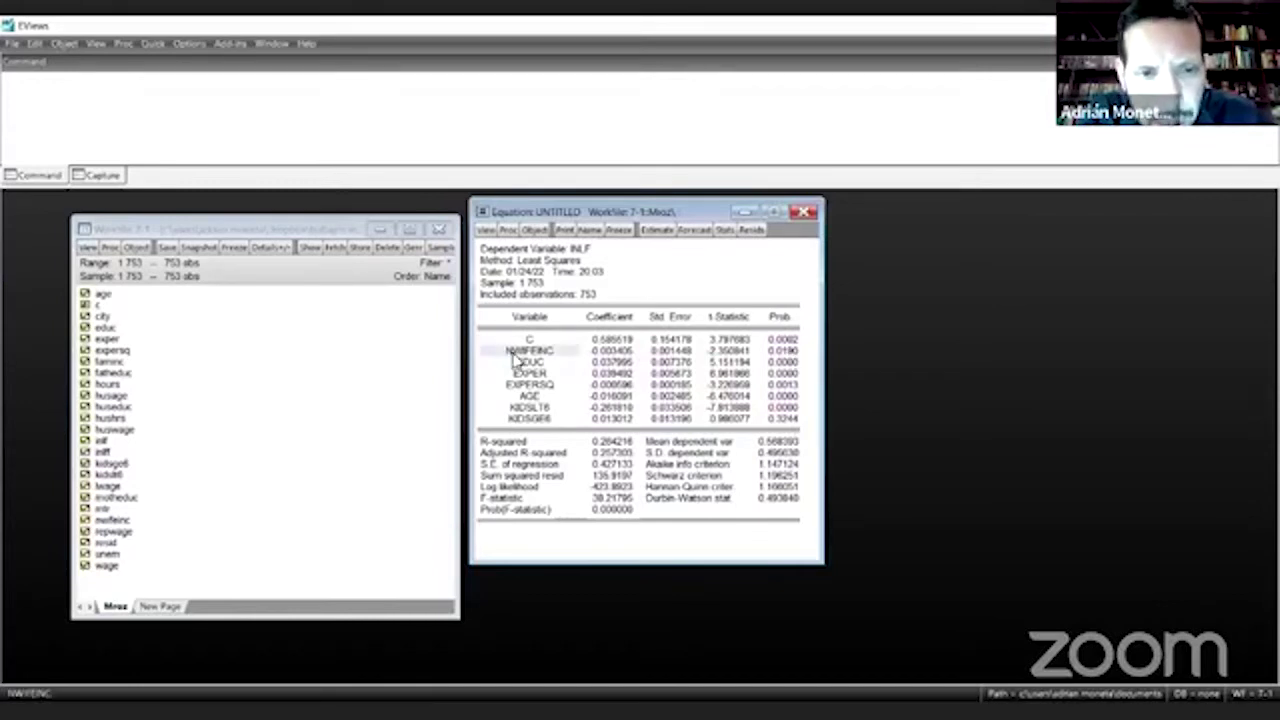
pyautogui.click(785, 352)
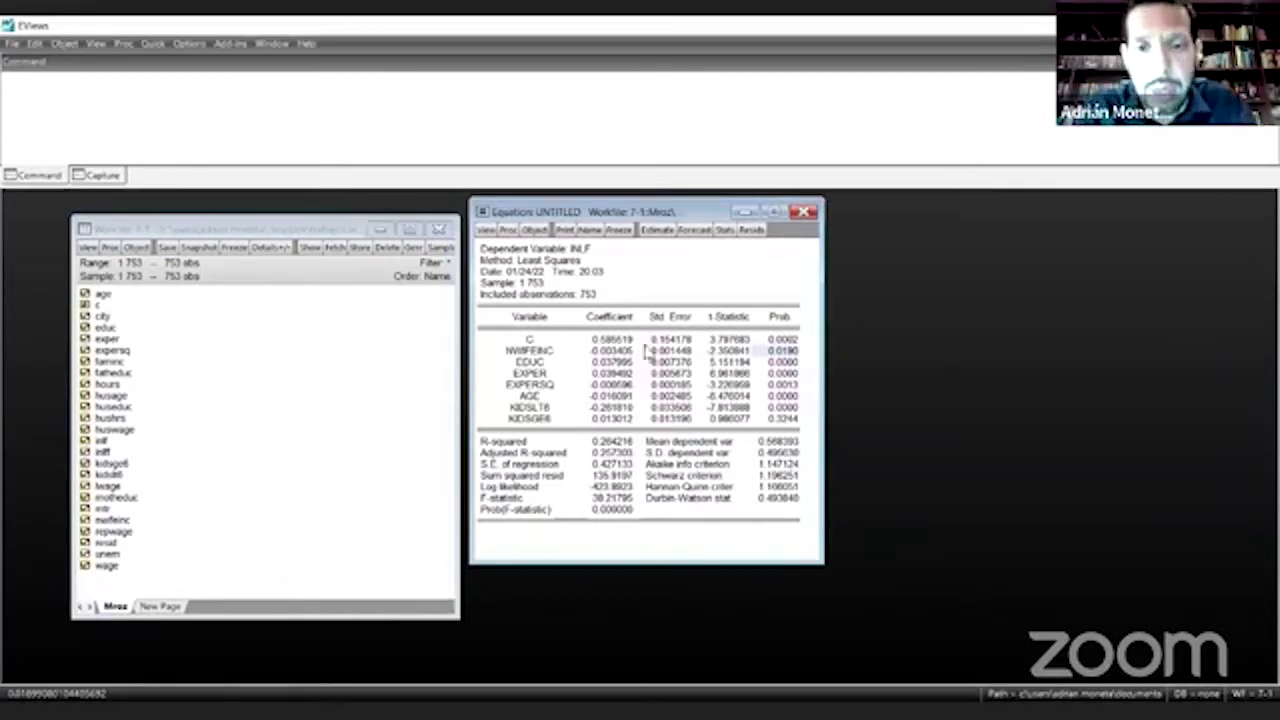
pyautogui.click(530, 355)
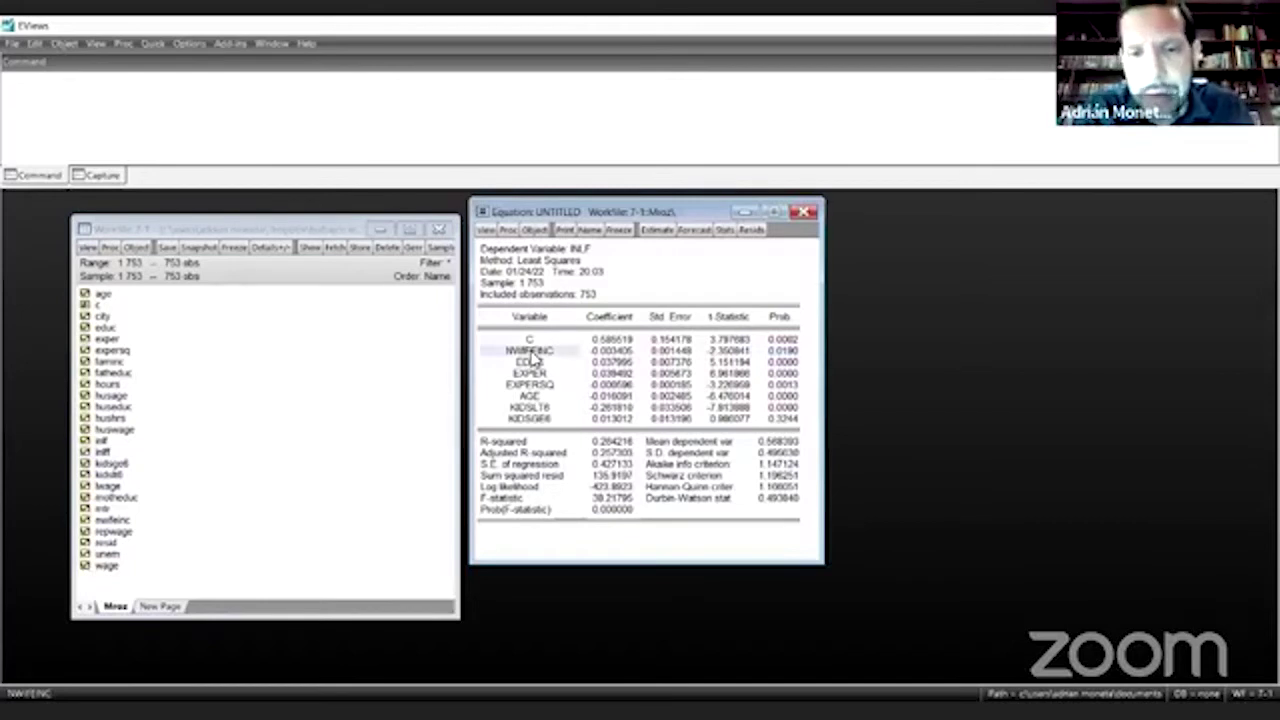
pyautogui.click(783, 421)
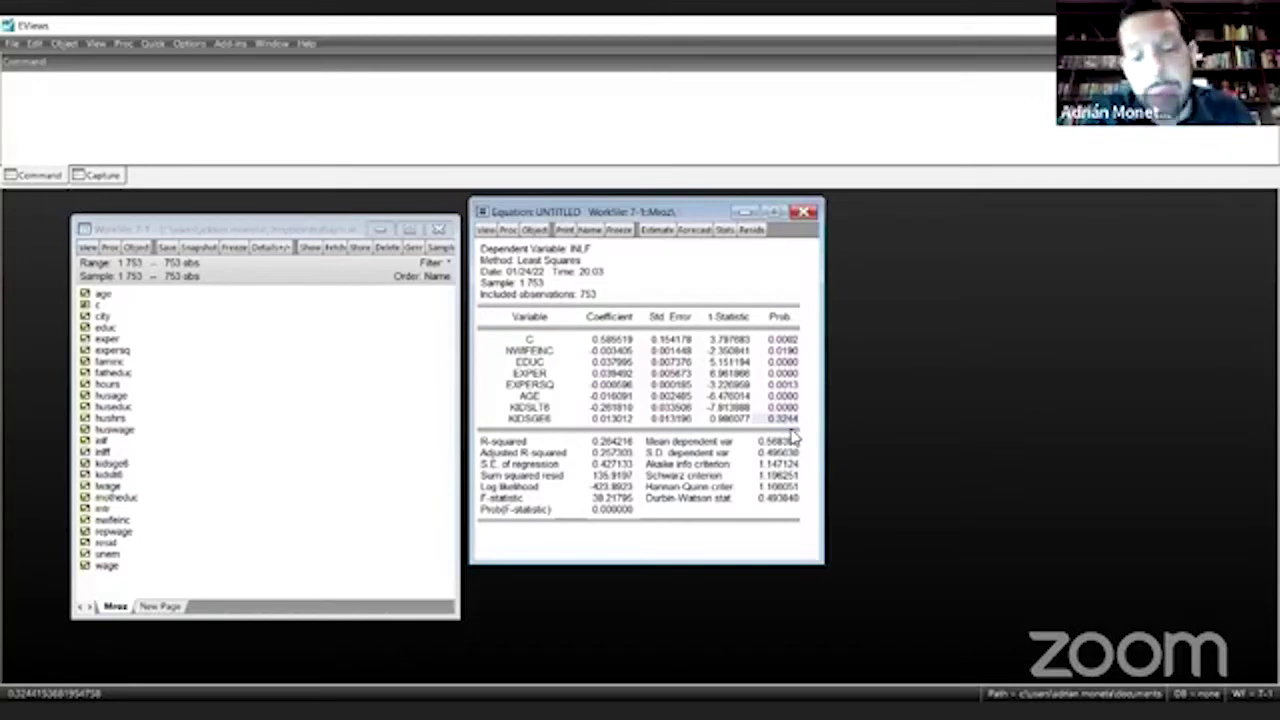
pyautogui.click(541, 422)
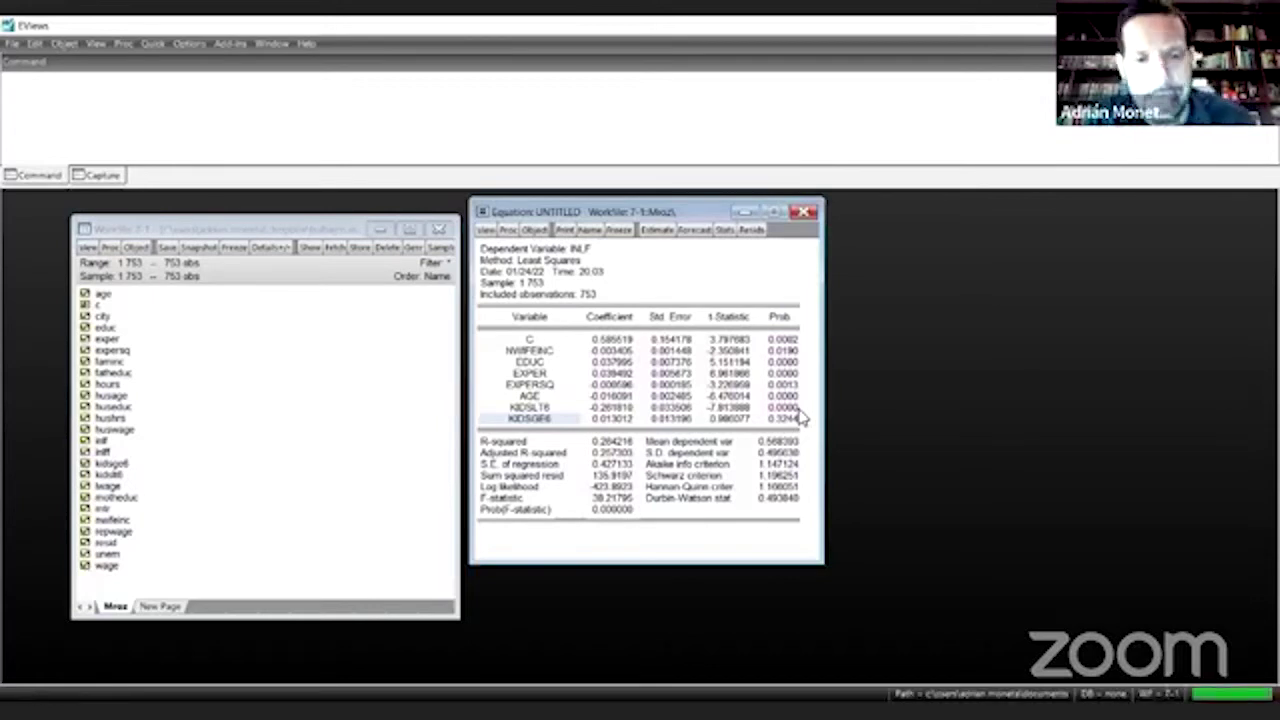
# Check the model's joint significance through the F-statistic and its probability, and its fit through the R-squared
pyautogui.click(500, 499)
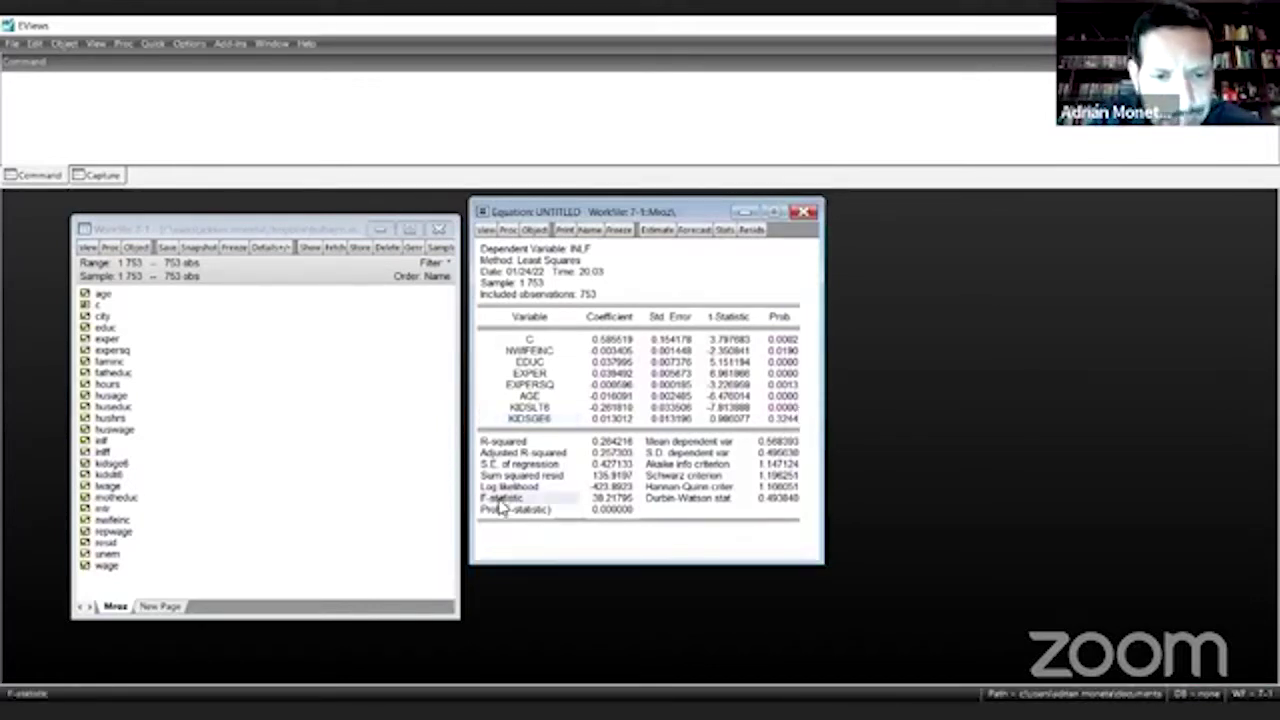
pyautogui.keyDown('shift'); pyautogui.click(615, 510); pyautogui.keyUp('shift')
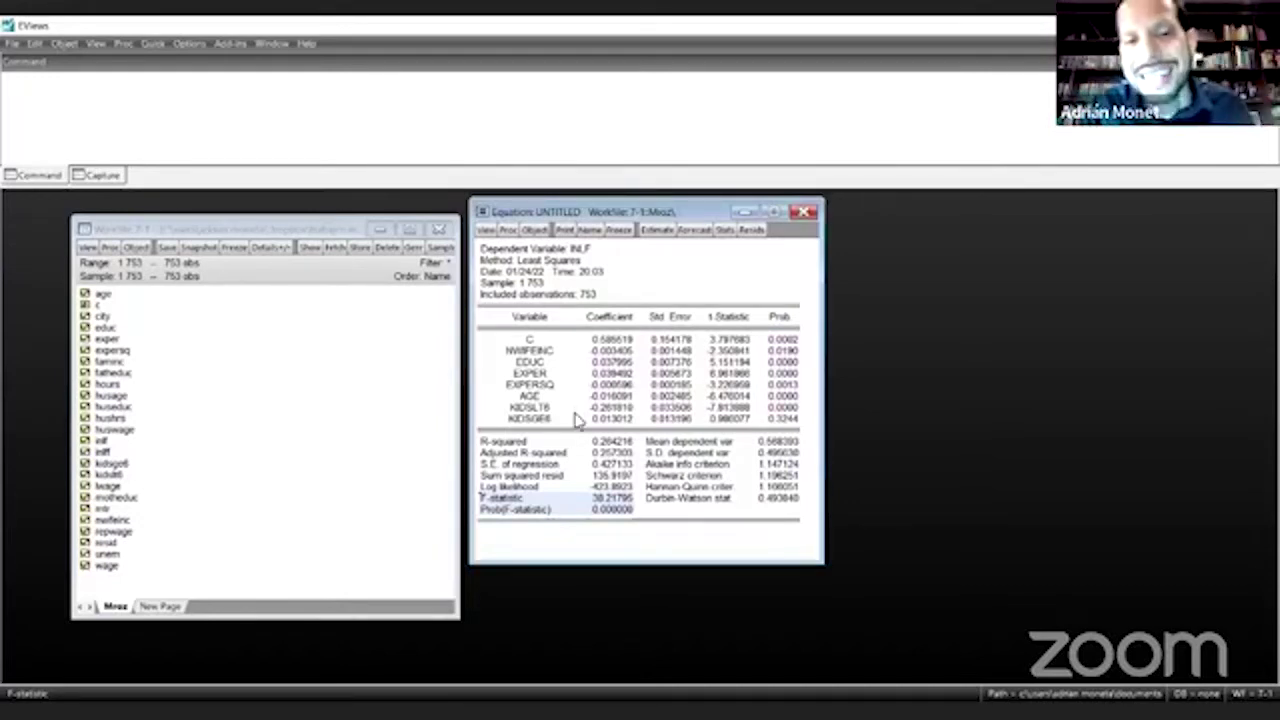
pyautogui.click(621, 512)
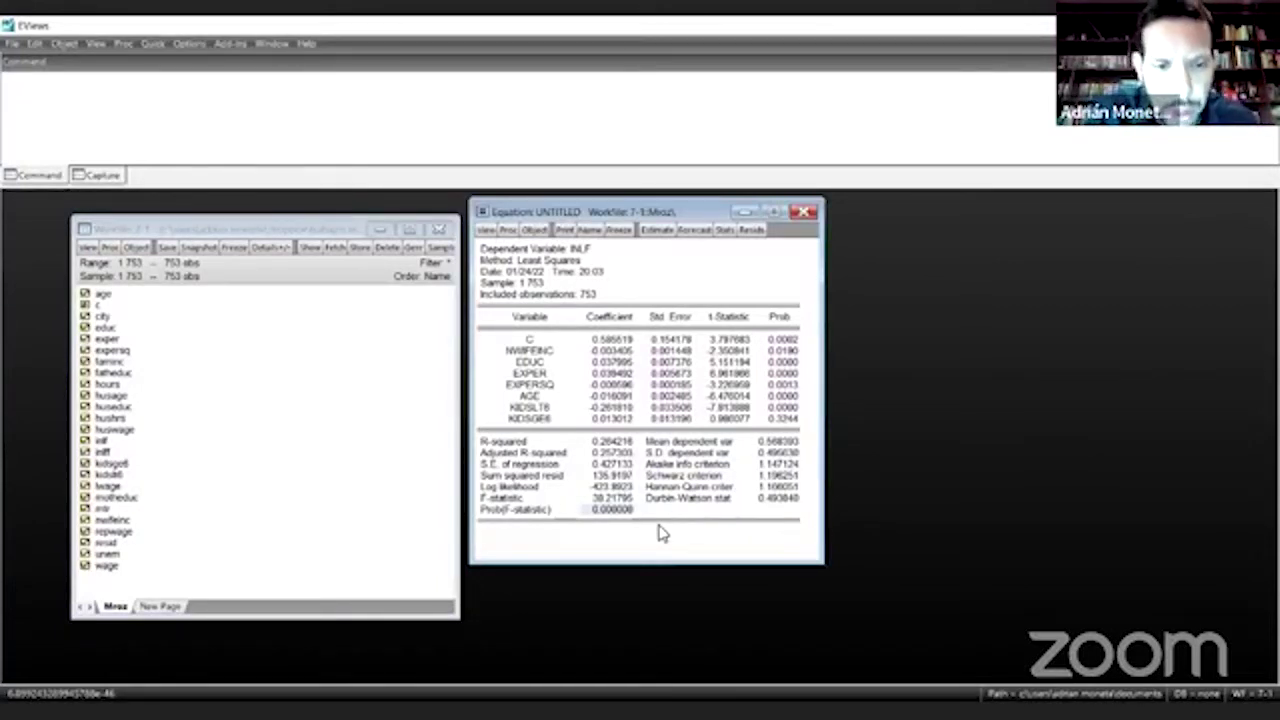
pyautogui.click(500, 443)
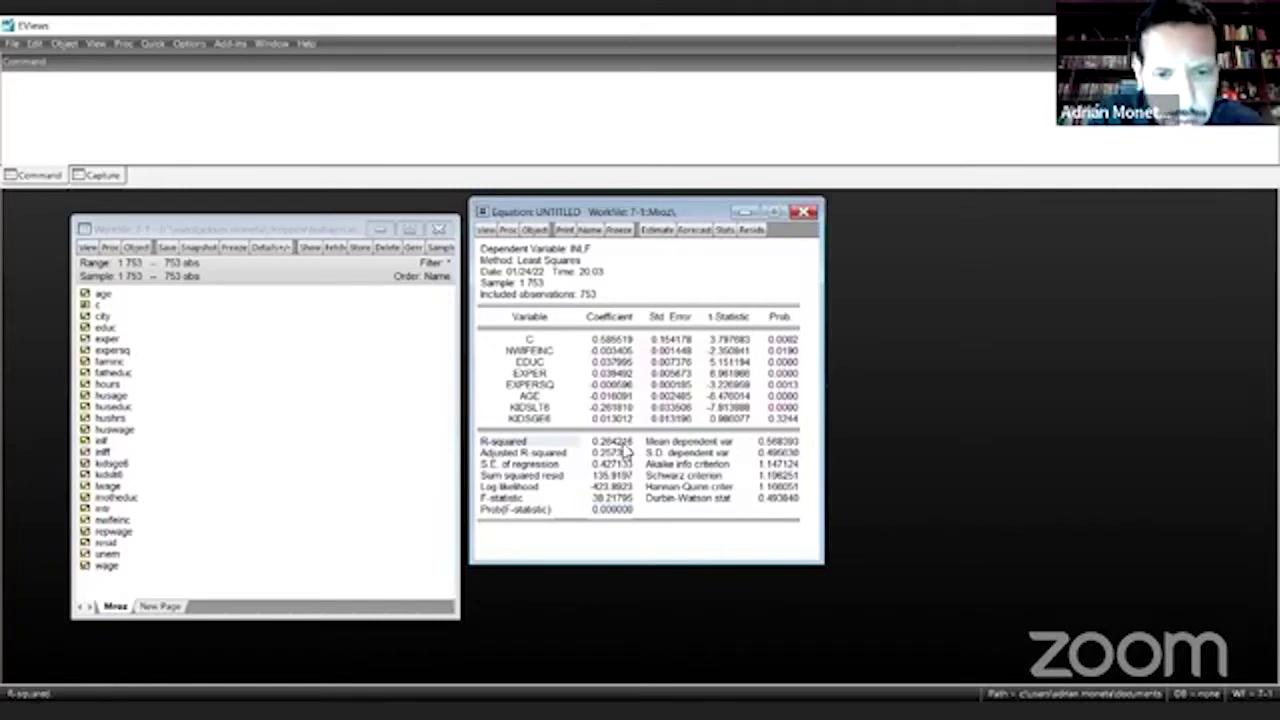
pyautogui.click(620, 442)
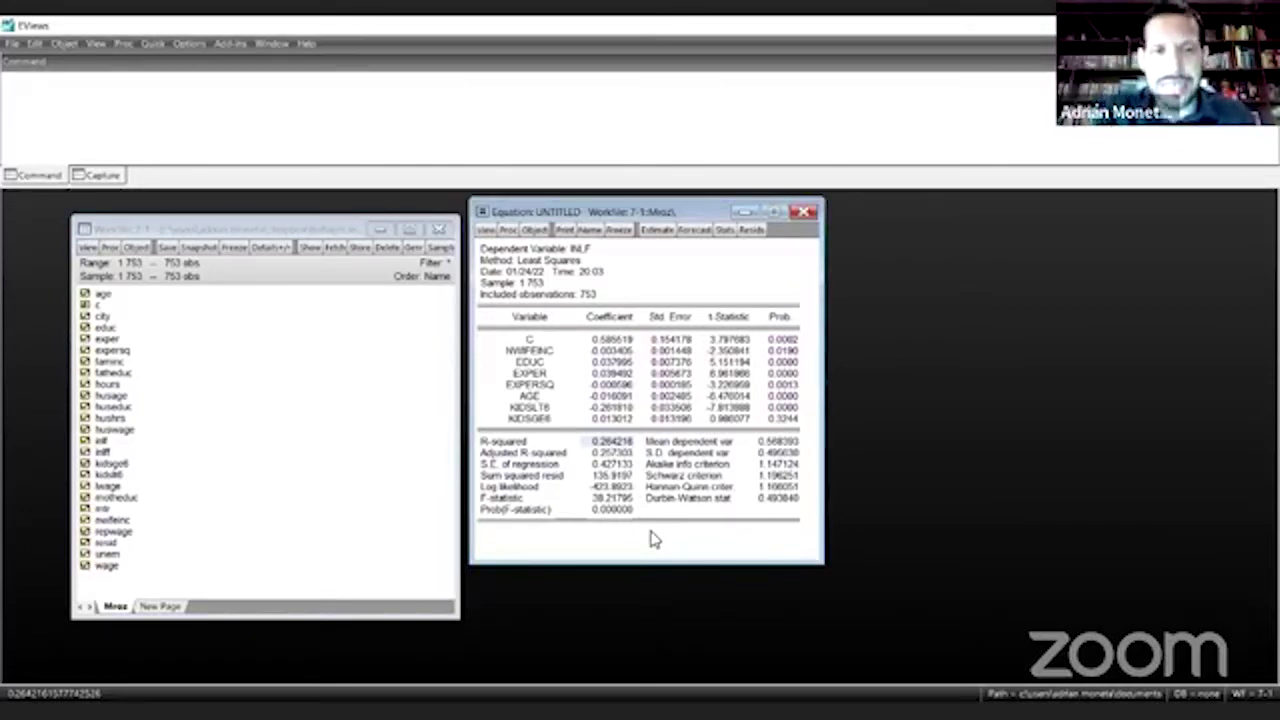
# Review the output's dependent variable INLF and its full list of regressors from C to KIDSGE6
pyautogui.click(578, 250)
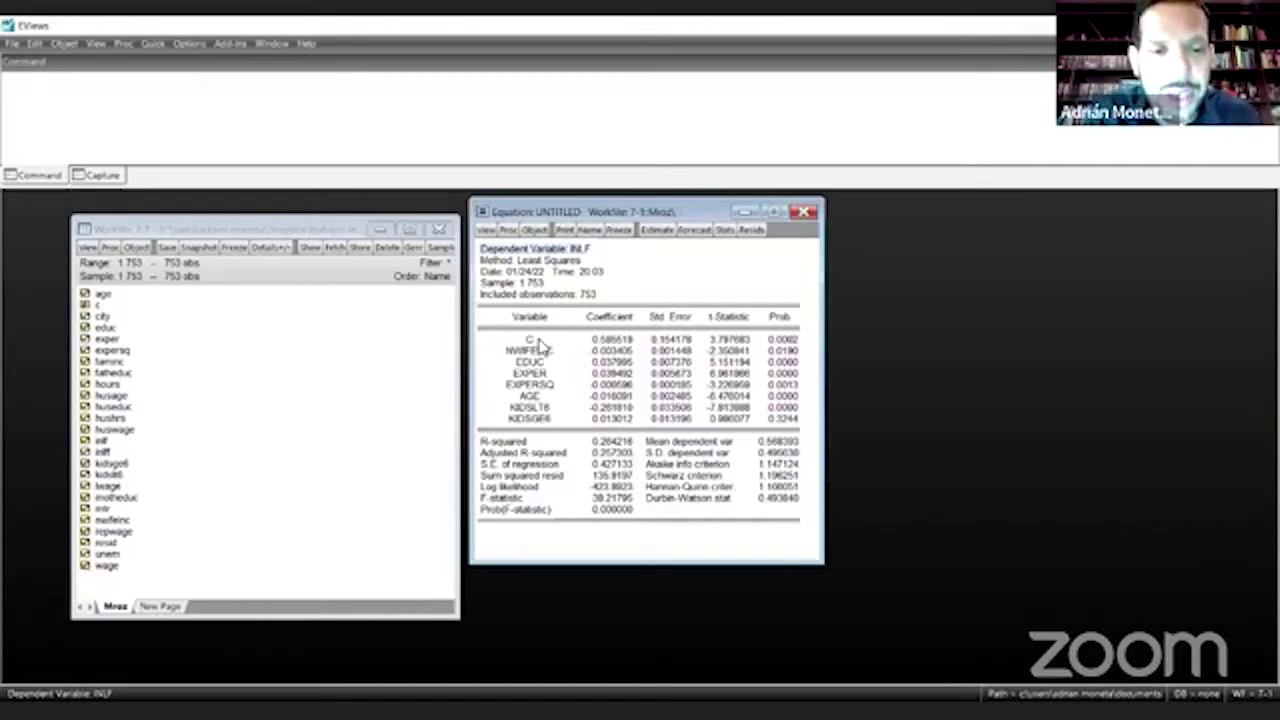
pyautogui.moveTo(539, 343); pyautogui.dragTo(547, 430)
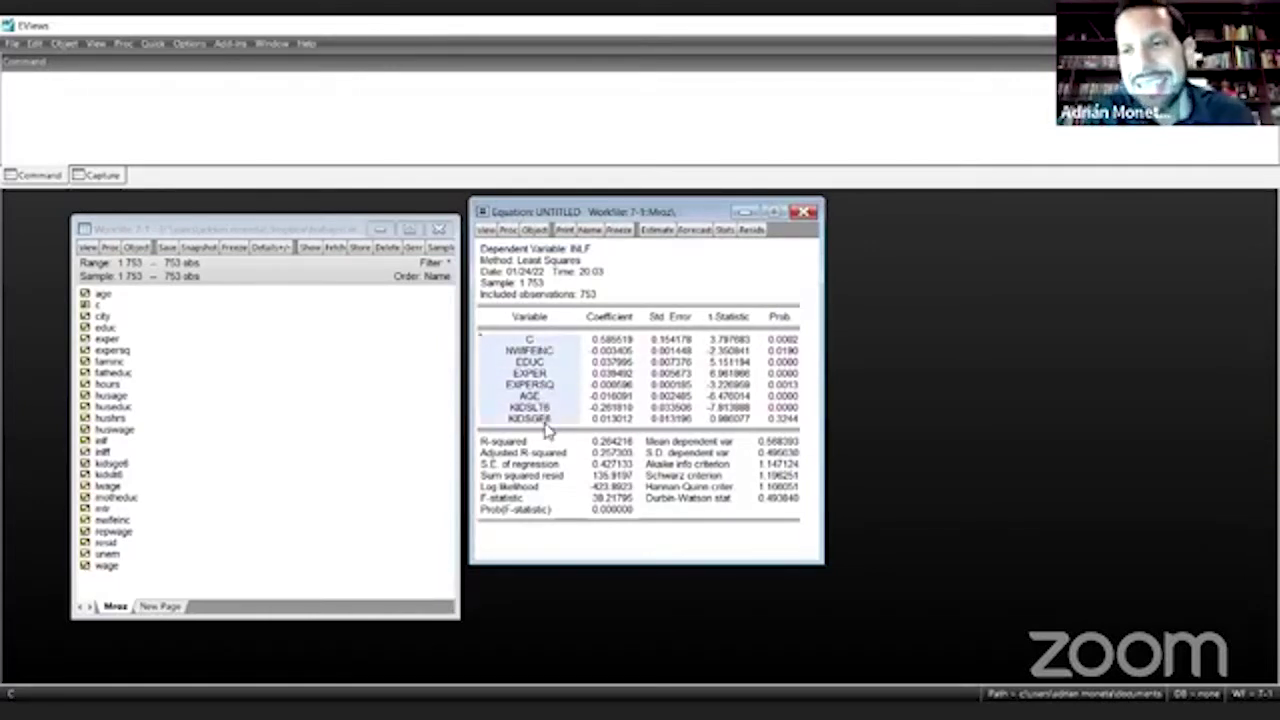
pyautogui.moveTo(545, 341); pyautogui.dragTo(550, 425)
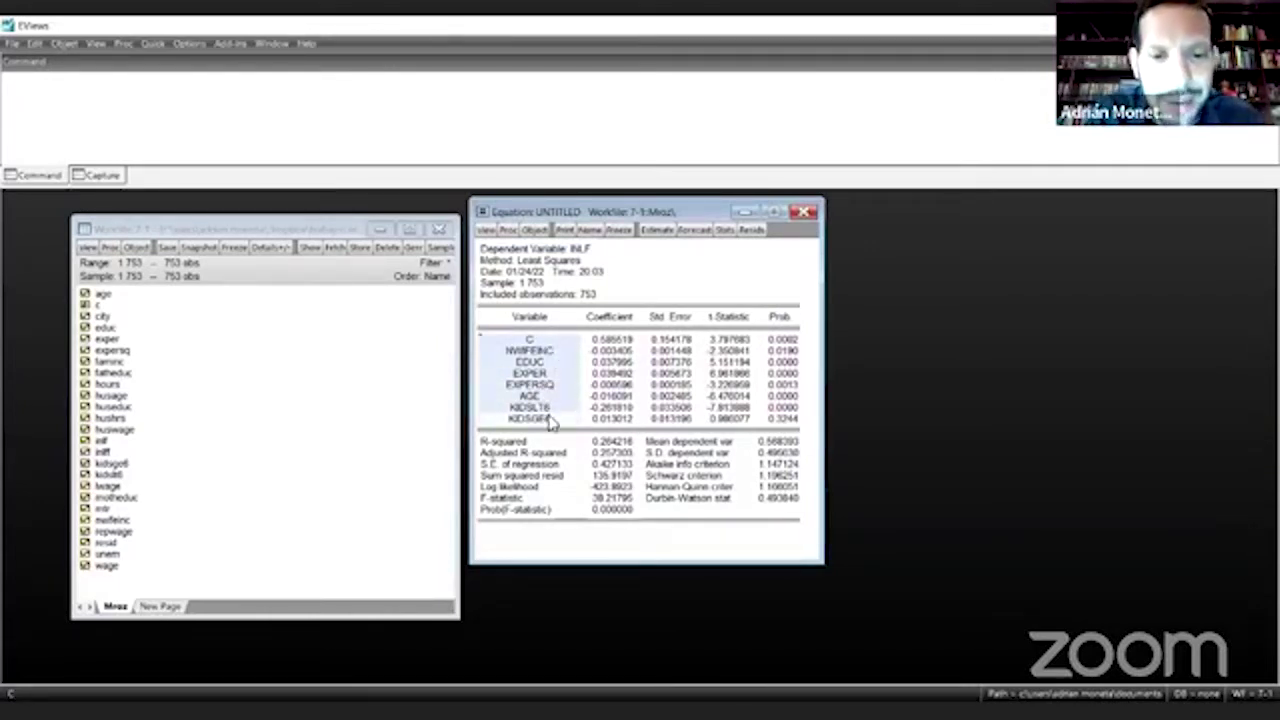
# Review the regression output's last regressor KIDSGE6, its dependent variable INLF and its R-squared
pyautogui.click(550, 421)
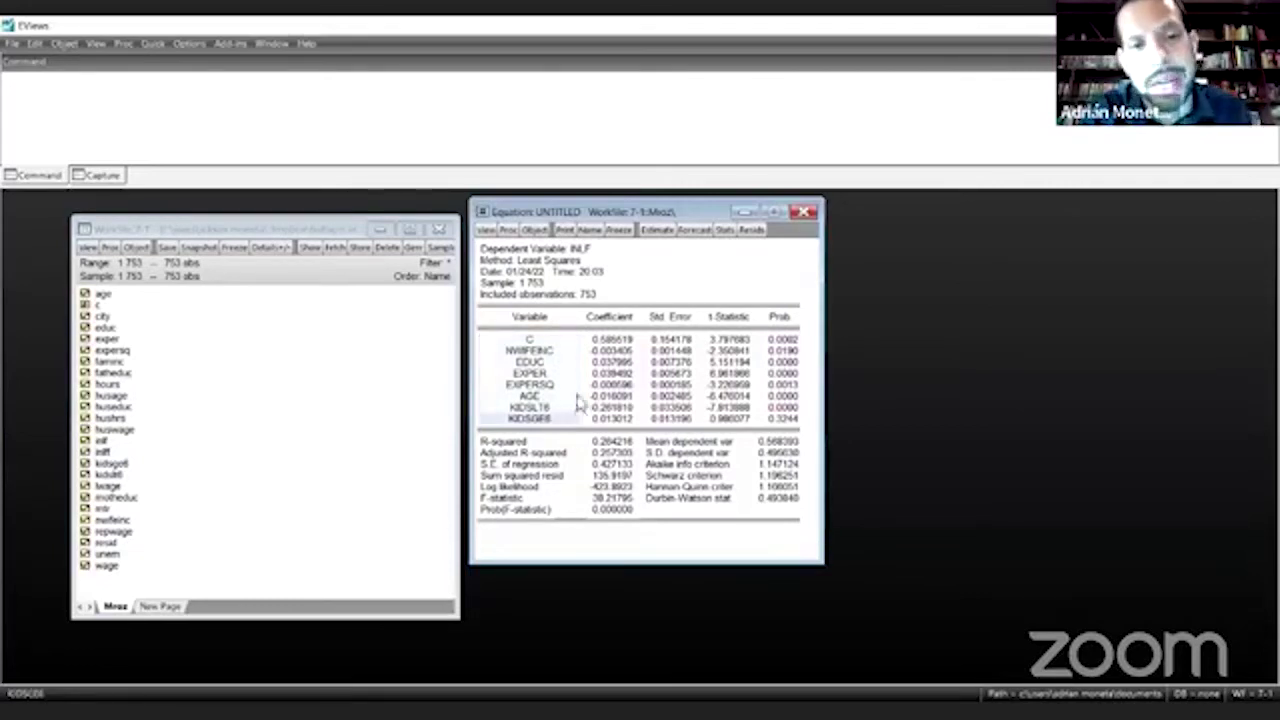
pyautogui.click(620, 442)
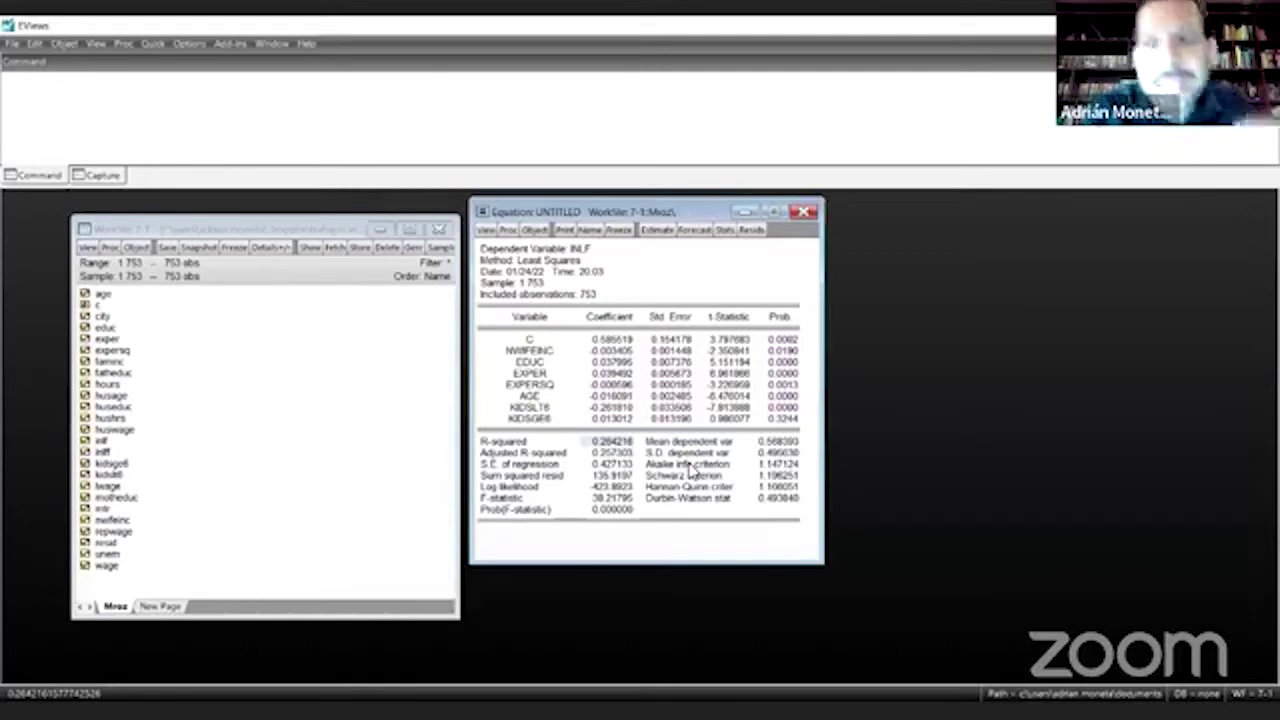
pyautogui.click(587, 252)
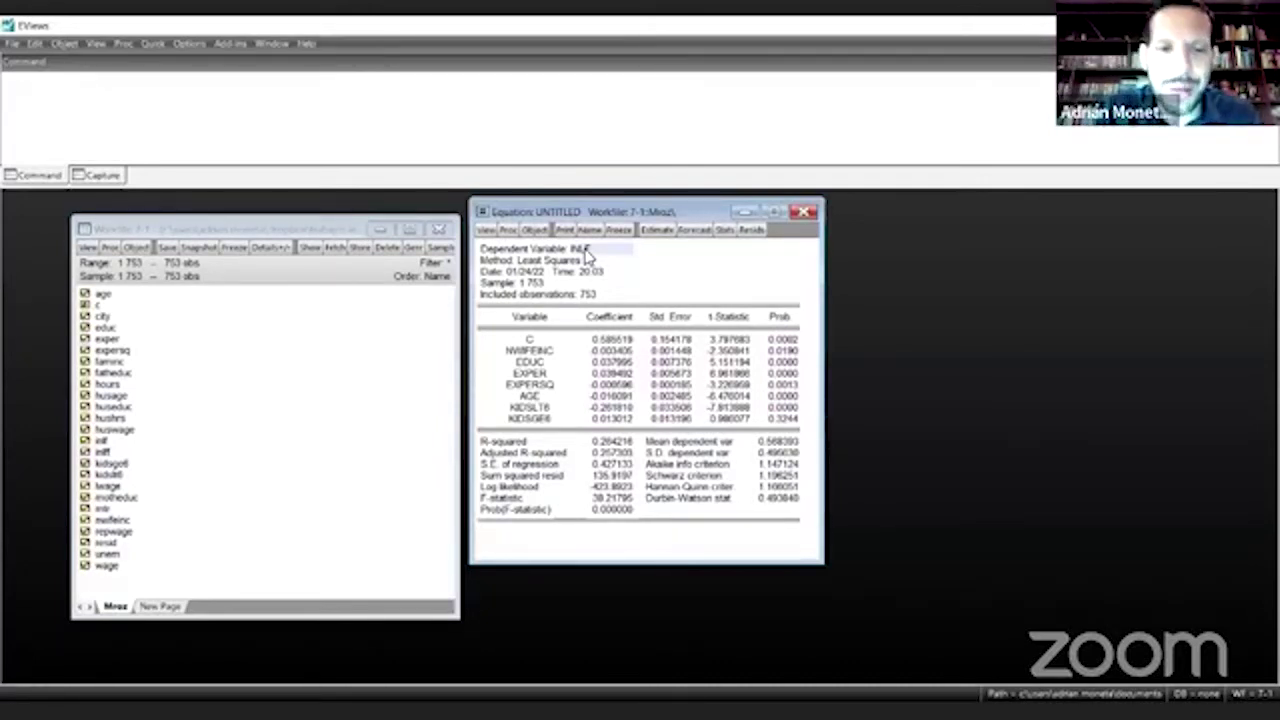
pyautogui.click(496, 445)
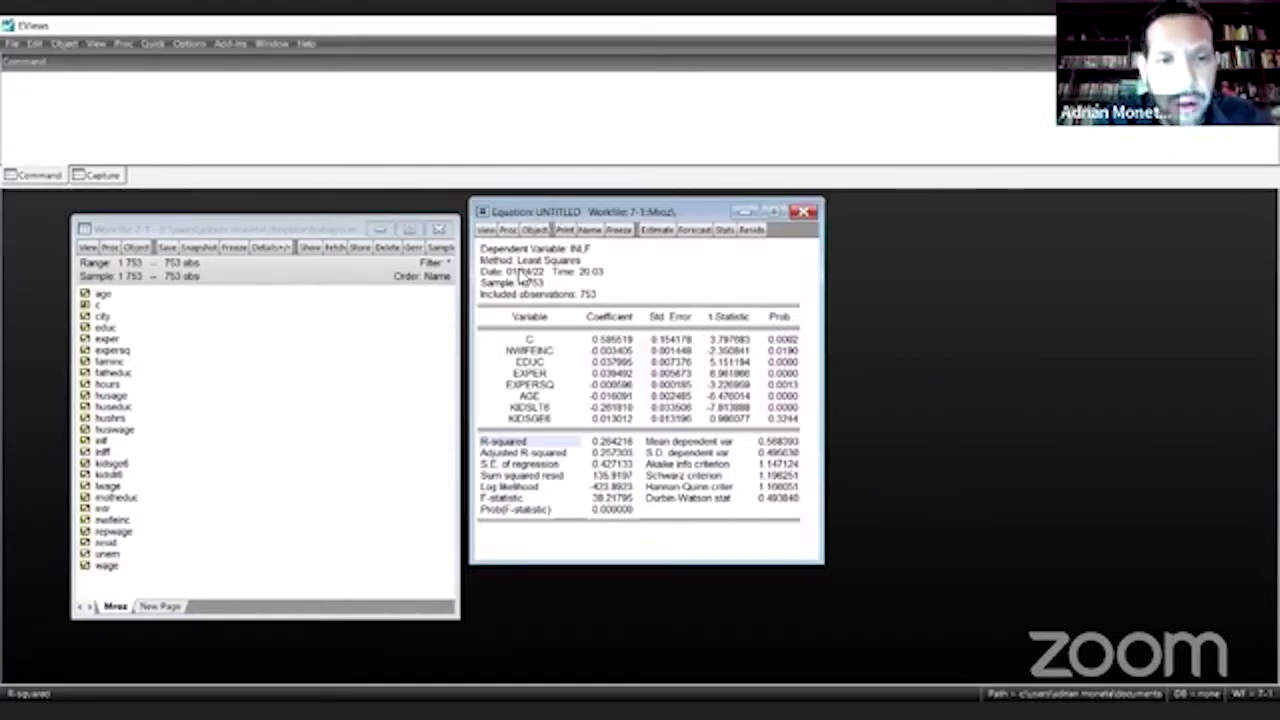
# Run the Histogram - Normality Test on the equation's residuals and enlarge the equation window to show the result
pyautogui.click(487, 231)
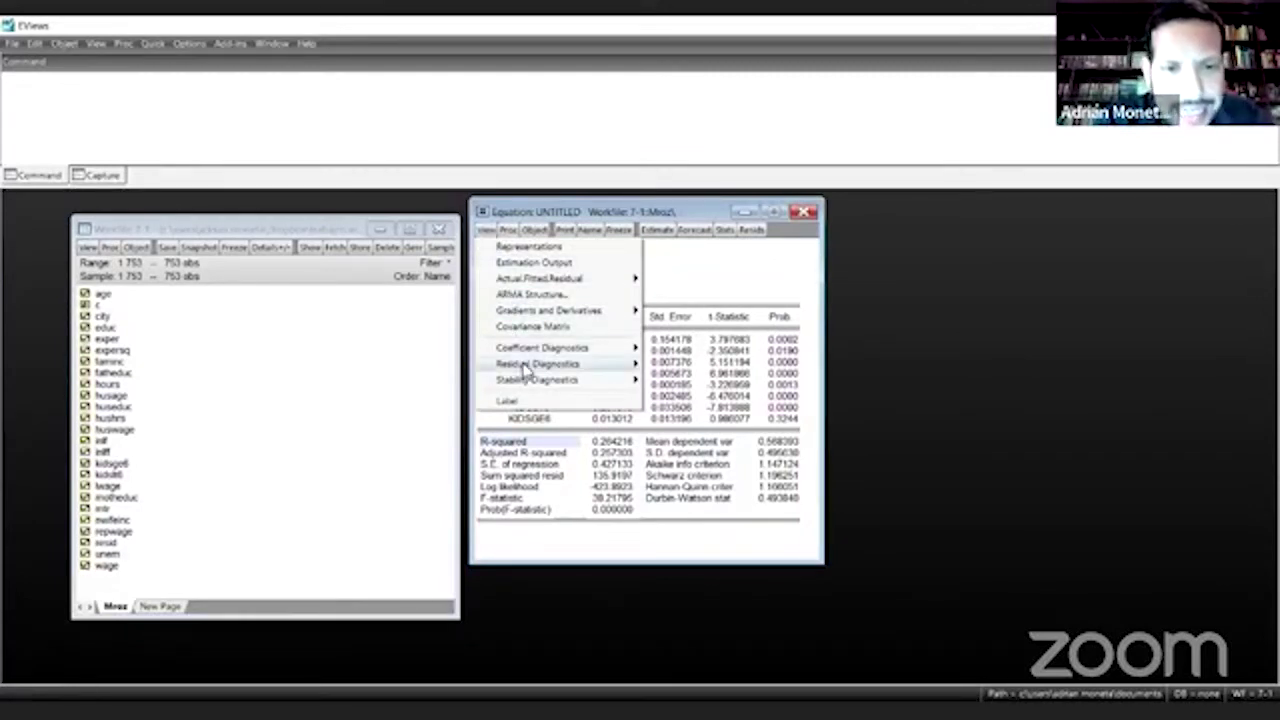
pyautogui.moveTo(528, 366)
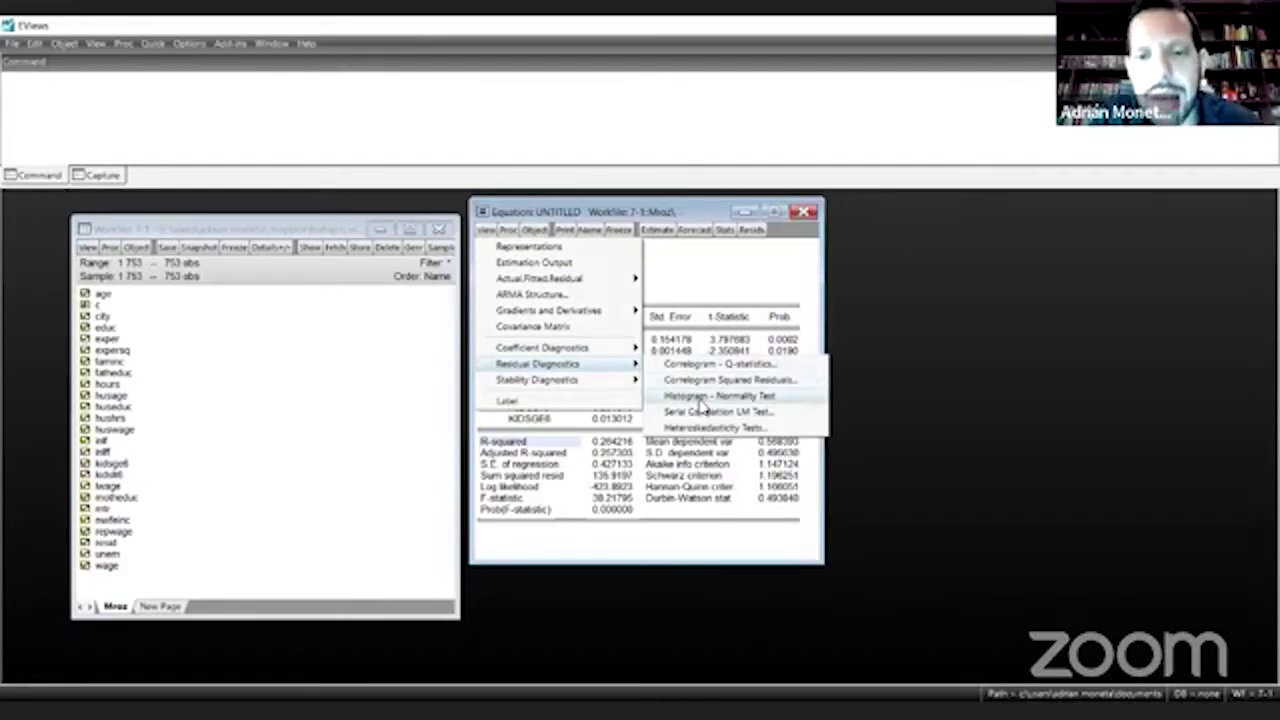
pyautogui.click(789, 404)
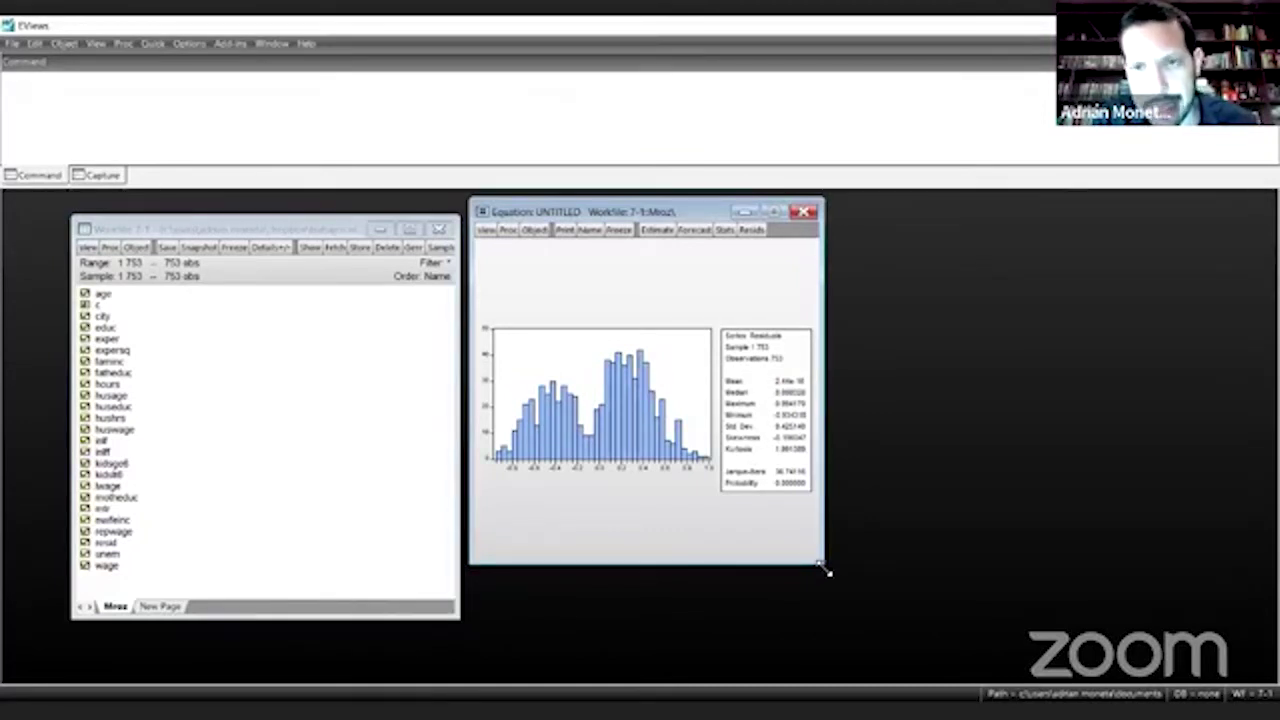
pyautogui.moveTo(820, 568); pyautogui.dragTo(1060, 686)
pyautogui.moveTo(663, 206); pyautogui.dragTo(655, 198)
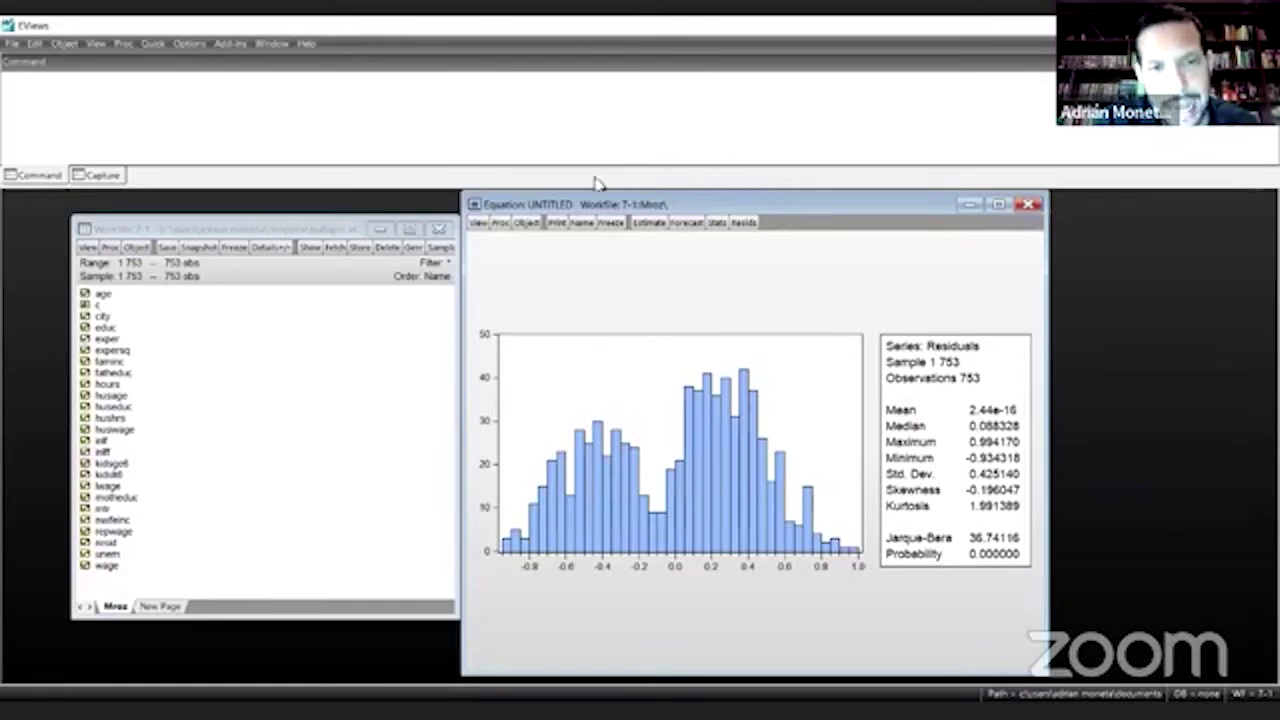
# Run a White heteroskedasticity test on the equation's residuals, including White cross terms
pyautogui.click(477, 223)
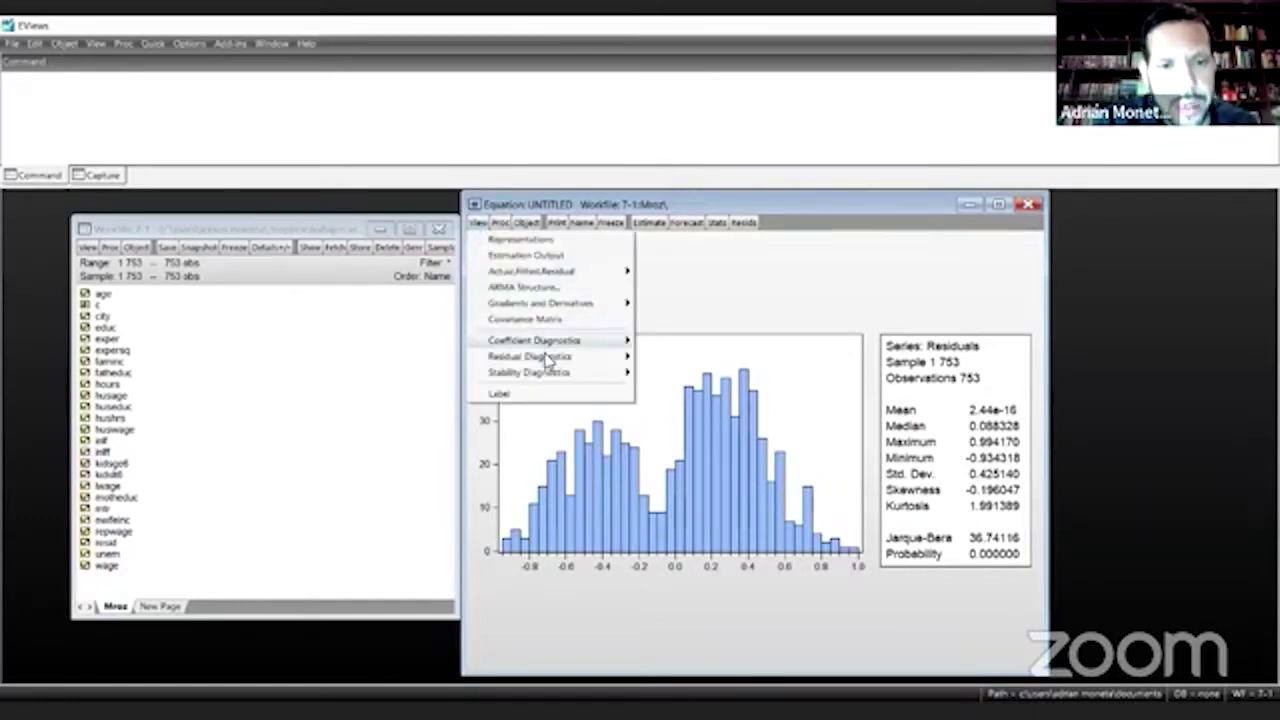
pyautogui.moveTo(548, 360)
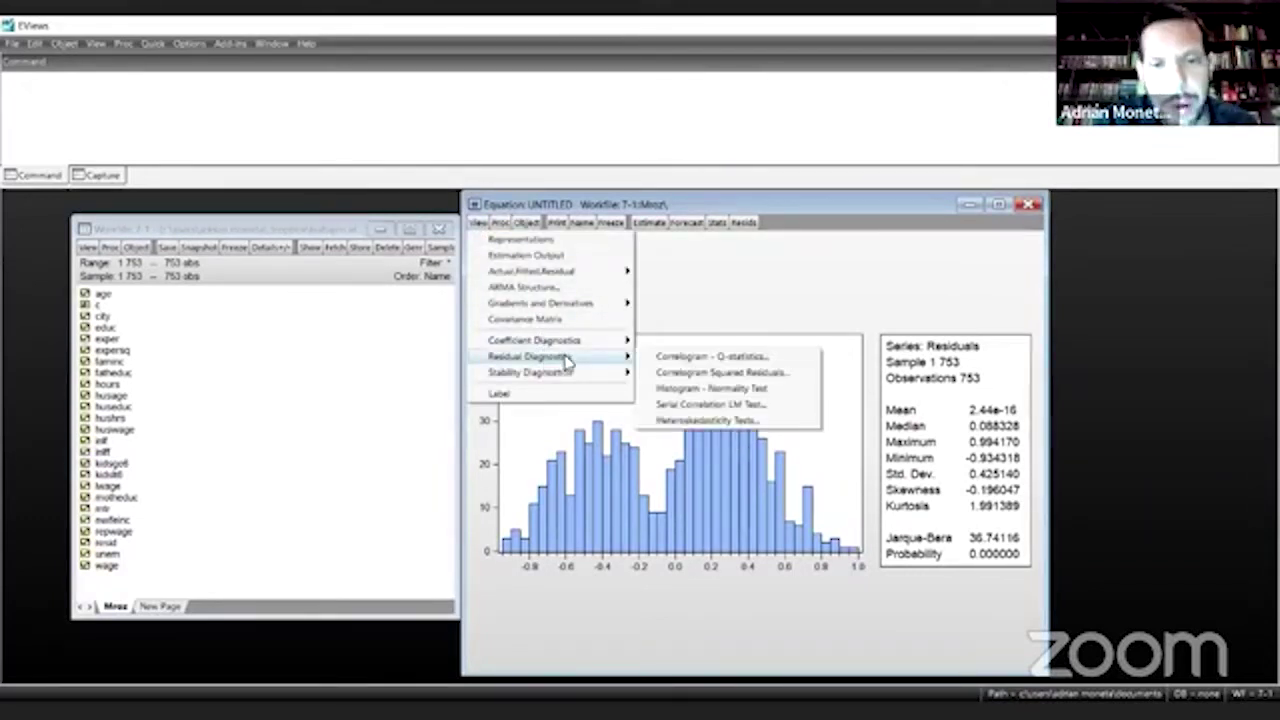
pyautogui.click(738, 423)
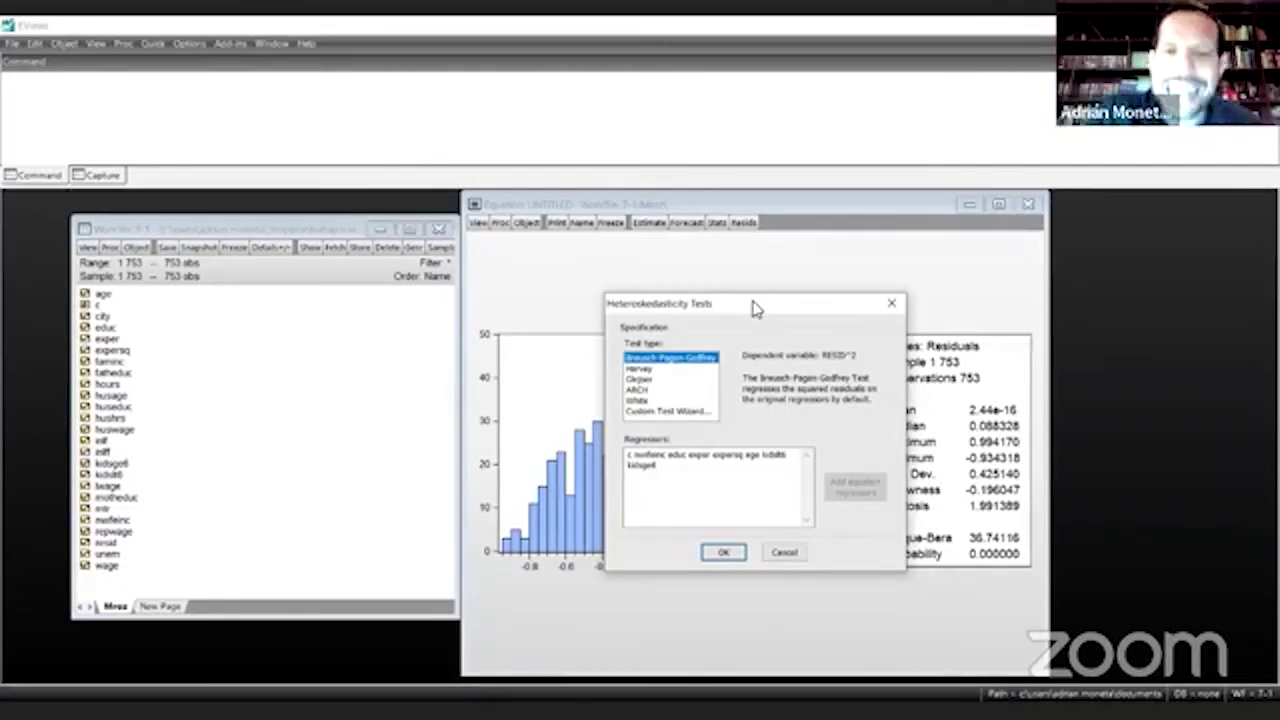
pyautogui.click(638, 401)
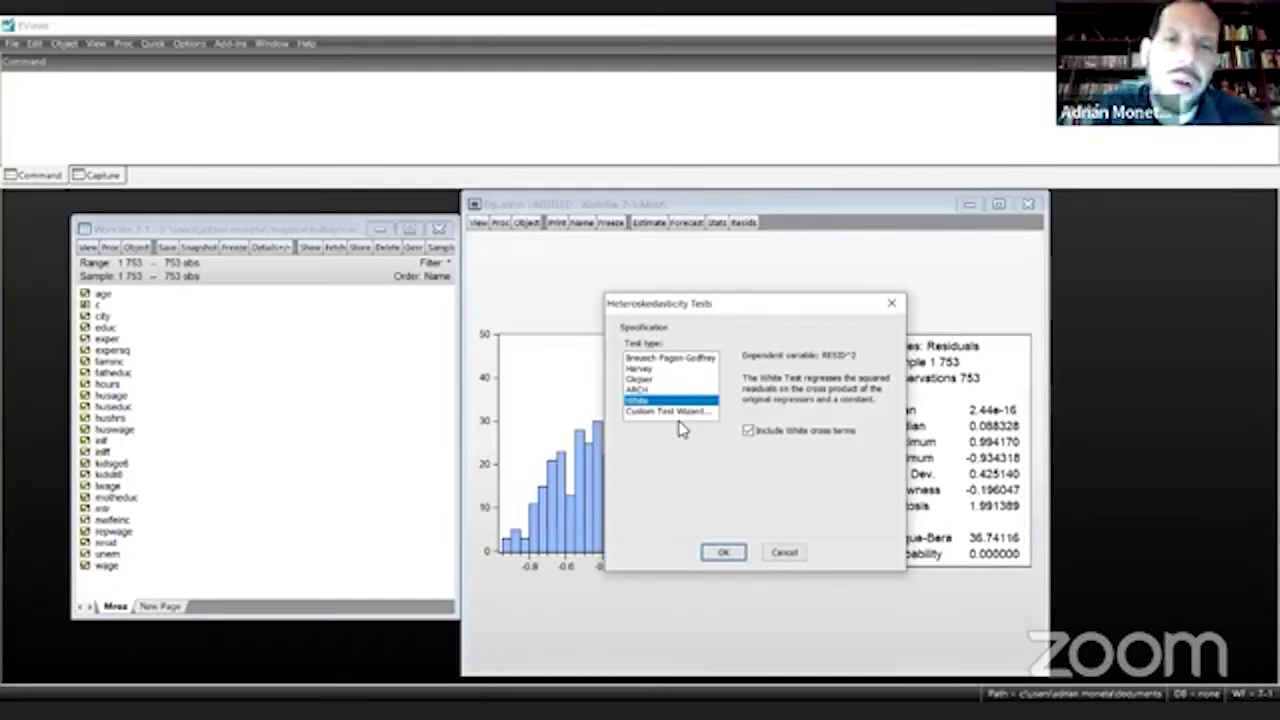
pyautogui.click(724, 553)
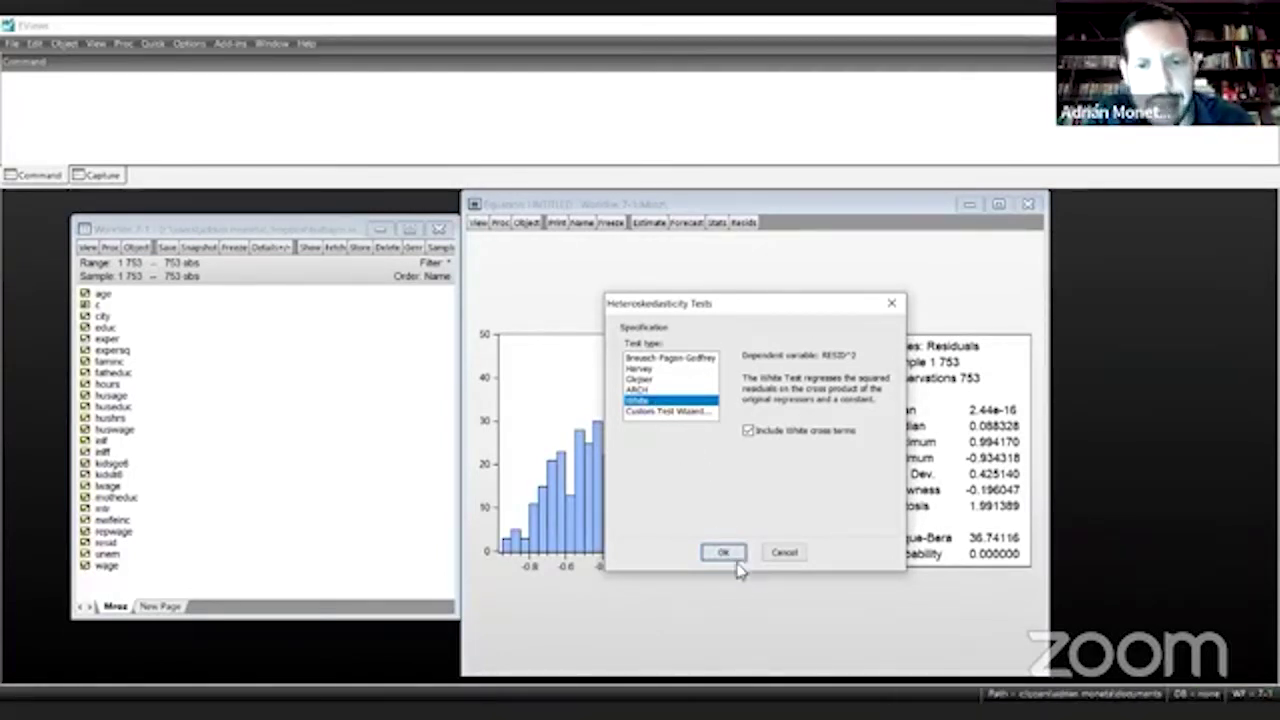
pyautogui.click(733, 556)
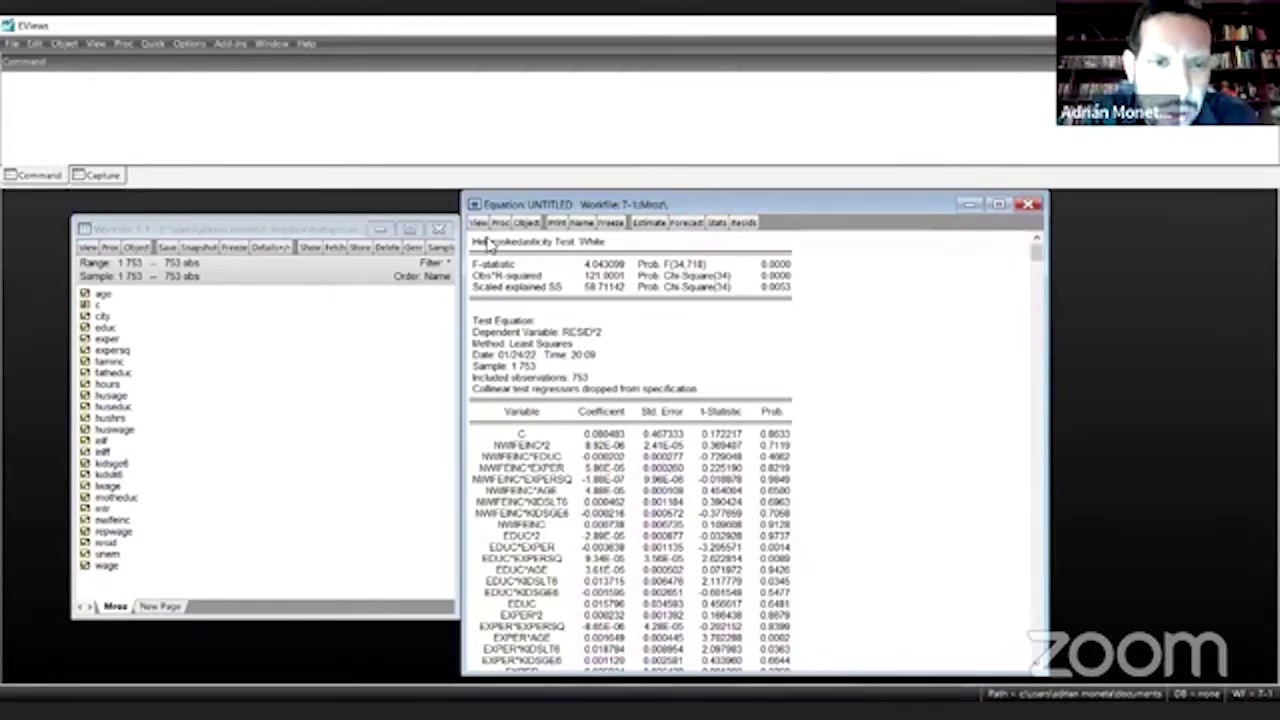
# Examine the White test's F-statistic, Obs*R-squared and Scaled explained SS together with their probabilities
pyautogui.moveTo(508, 262); pyautogui.dragTo(786, 302)
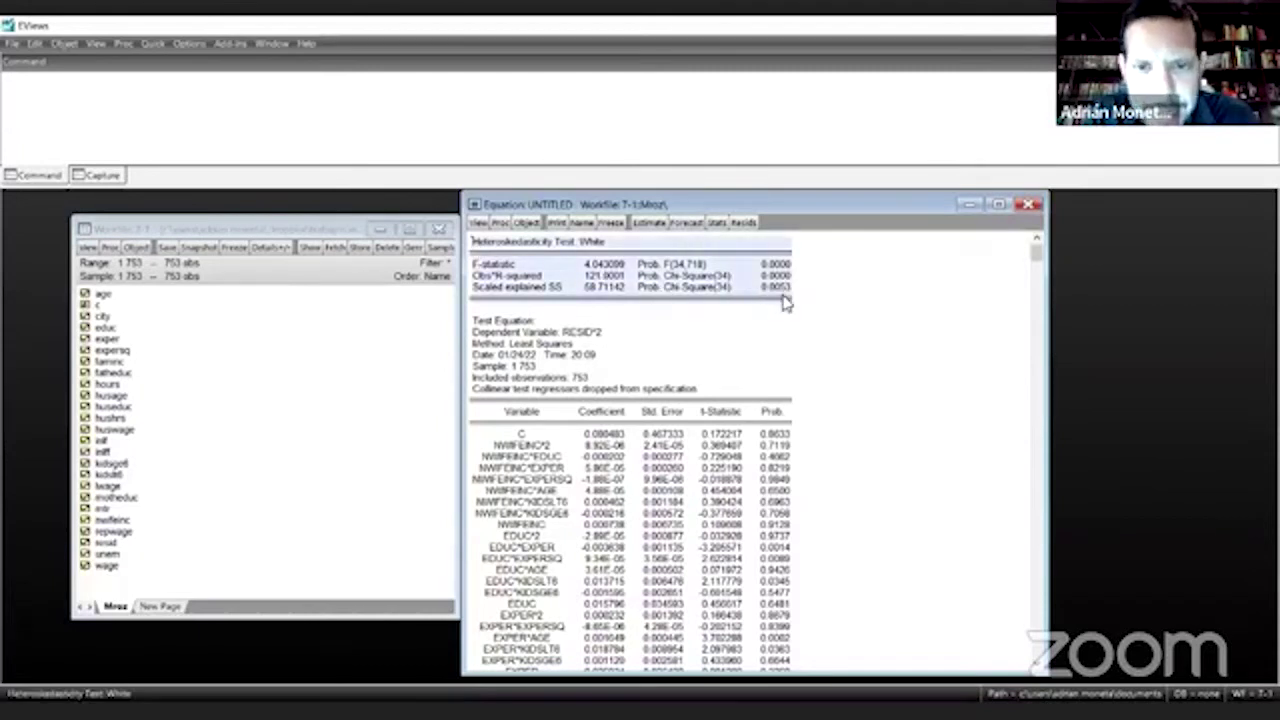
pyautogui.click(786, 302)
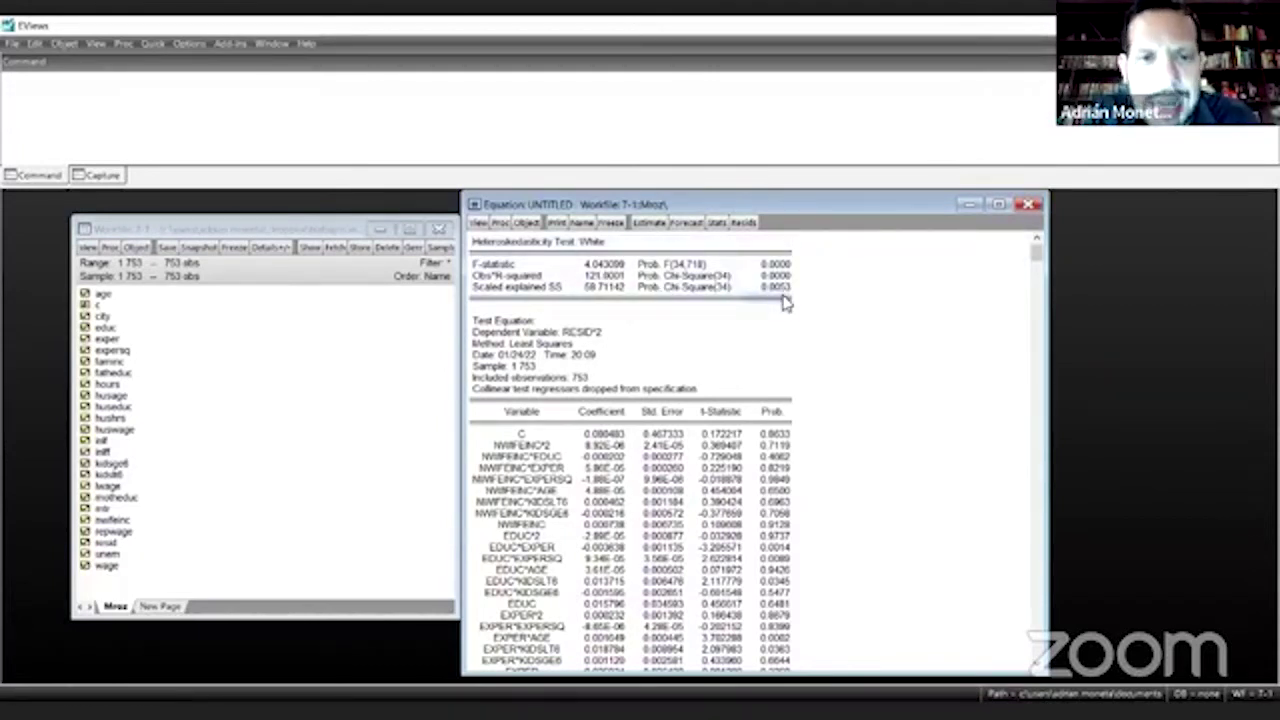
pyautogui.click(492, 265)
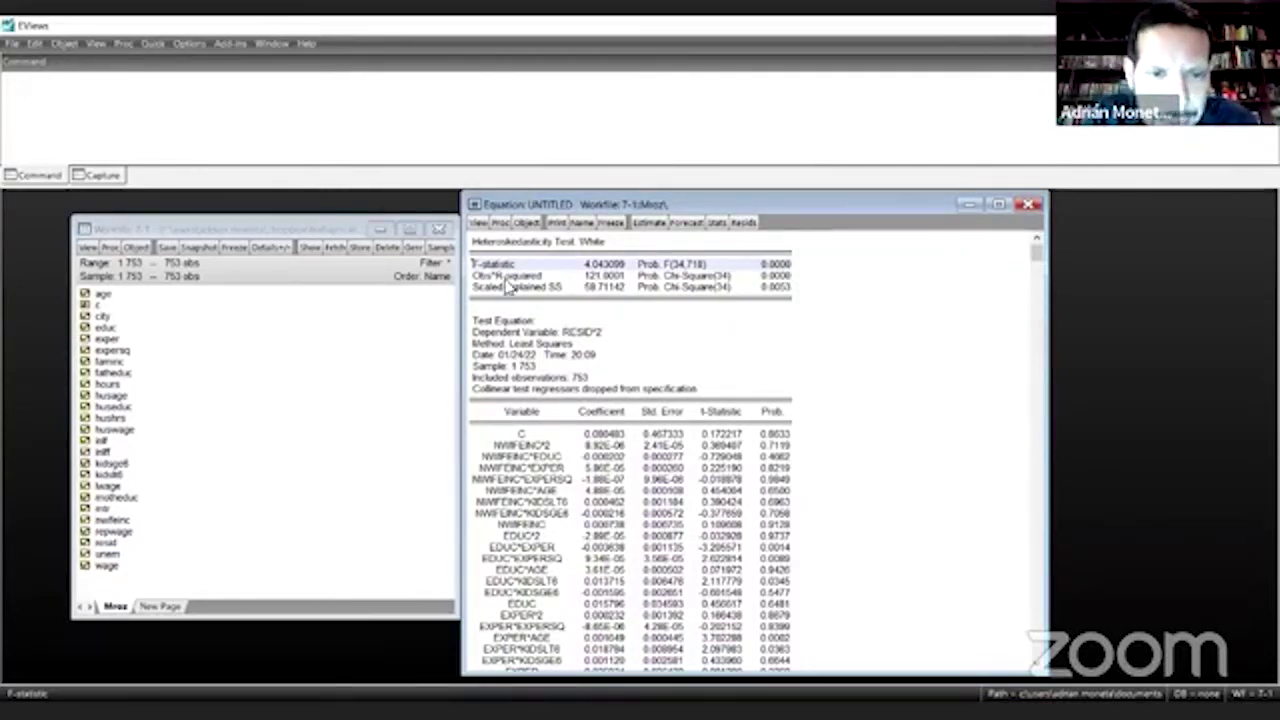
pyautogui.click(540, 276)
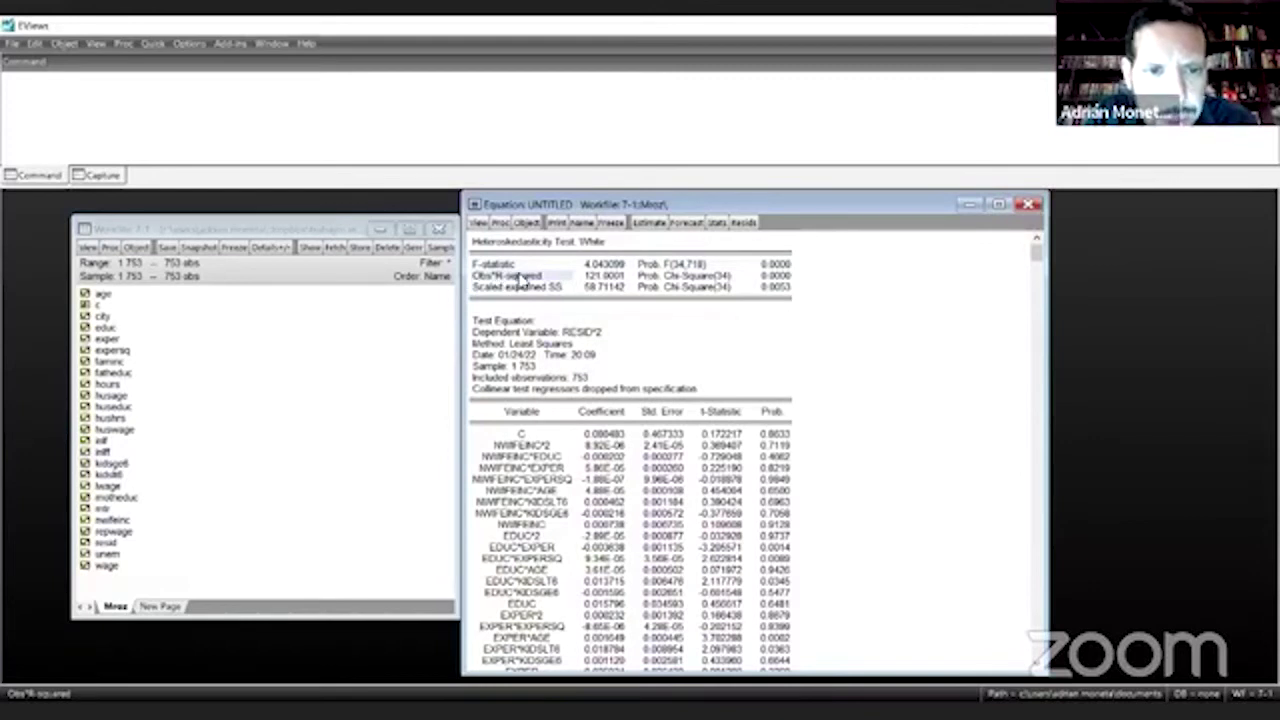
pyautogui.moveTo(525, 280); pyautogui.dragTo(790, 286)
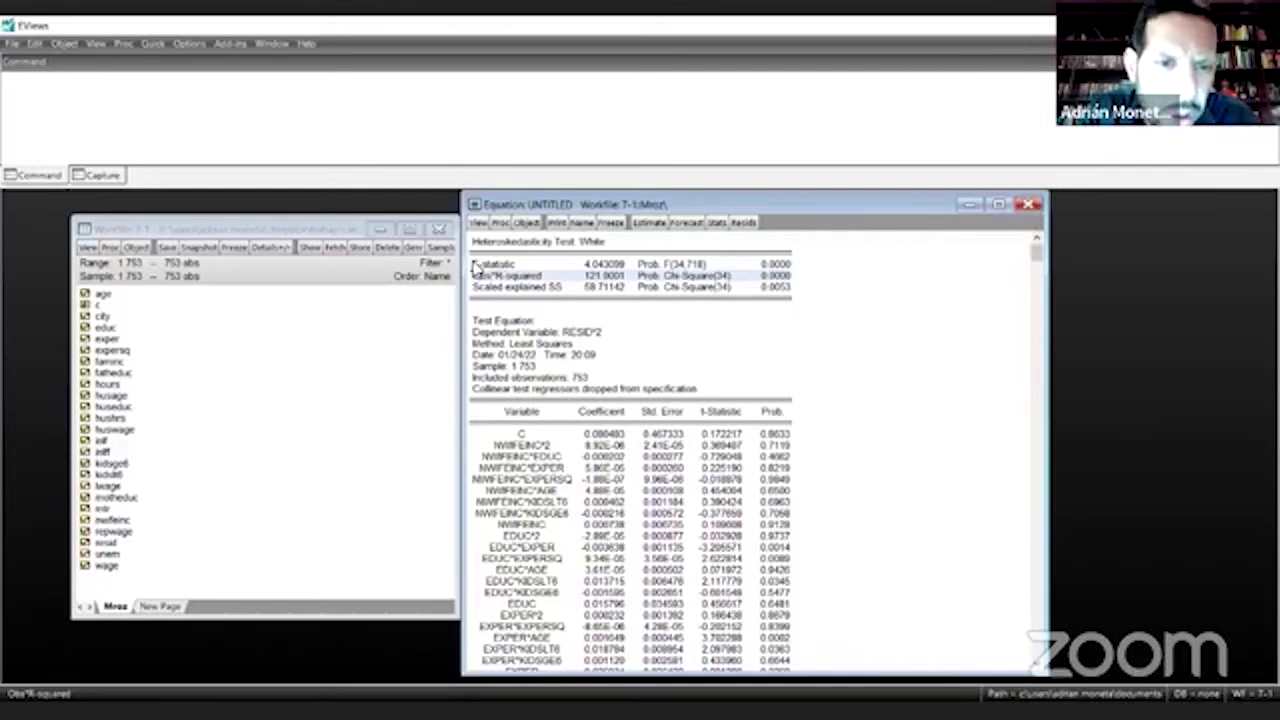
pyautogui.moveTo(486, 270); pyautogui.dragTo(778, 268)
pyautogui.click(778, 268)
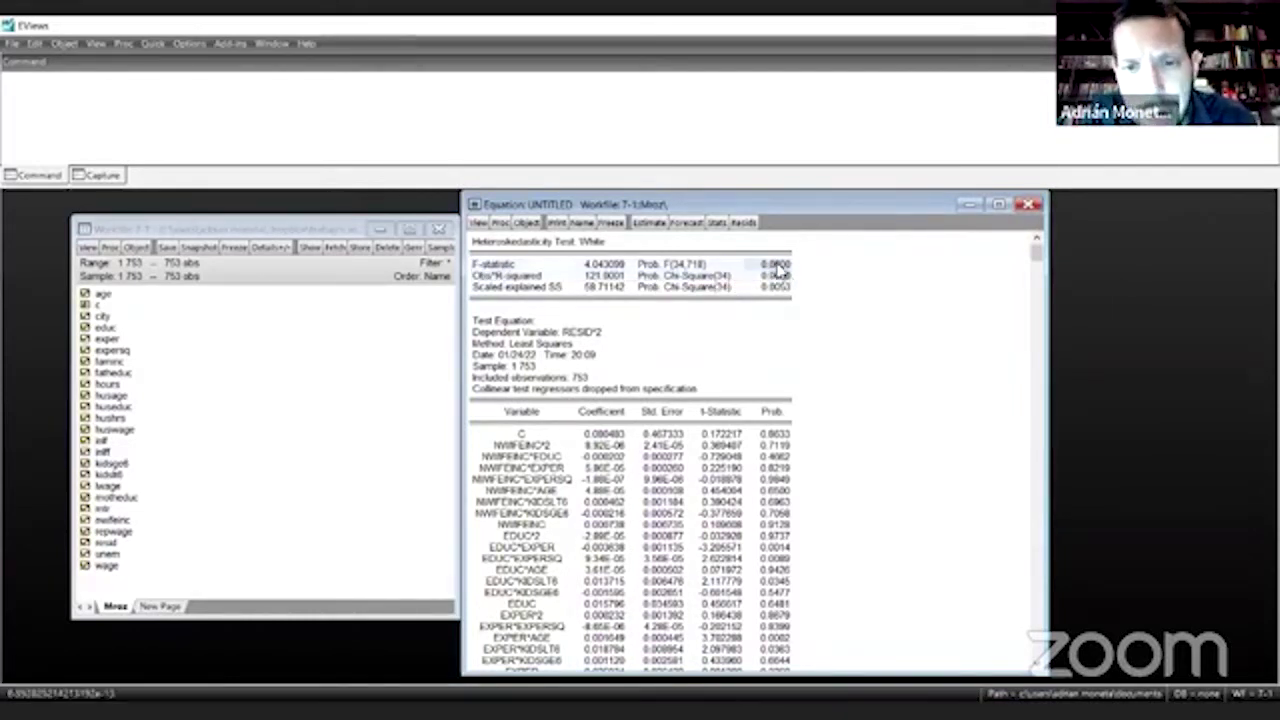
pyautogui.click(662, 264)
pyautogui.moveTo(706, 285); pyautogui.dragTo(828, 307)
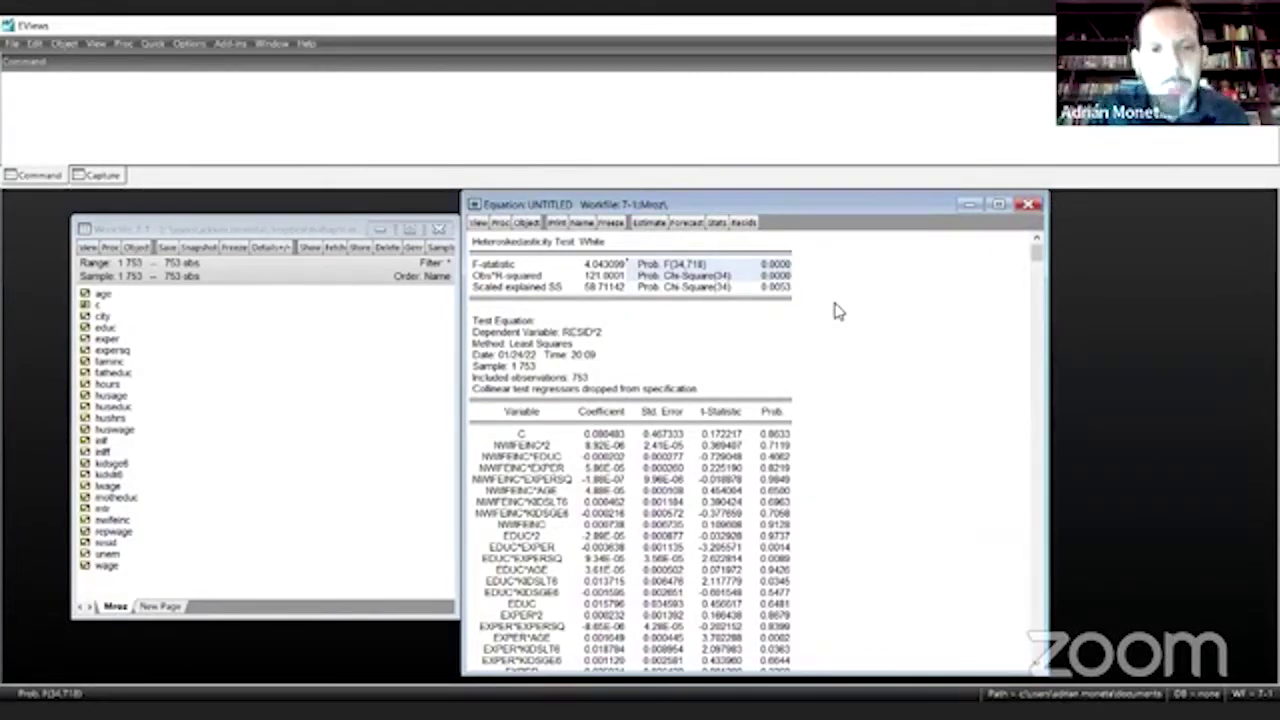
# Forecast INLF from the equation over the sample 1 753, saving the series as forecastinlf with forecast graph and evaluation
pyautogui.click(687, 224)
pyautogui.click(728, 372)
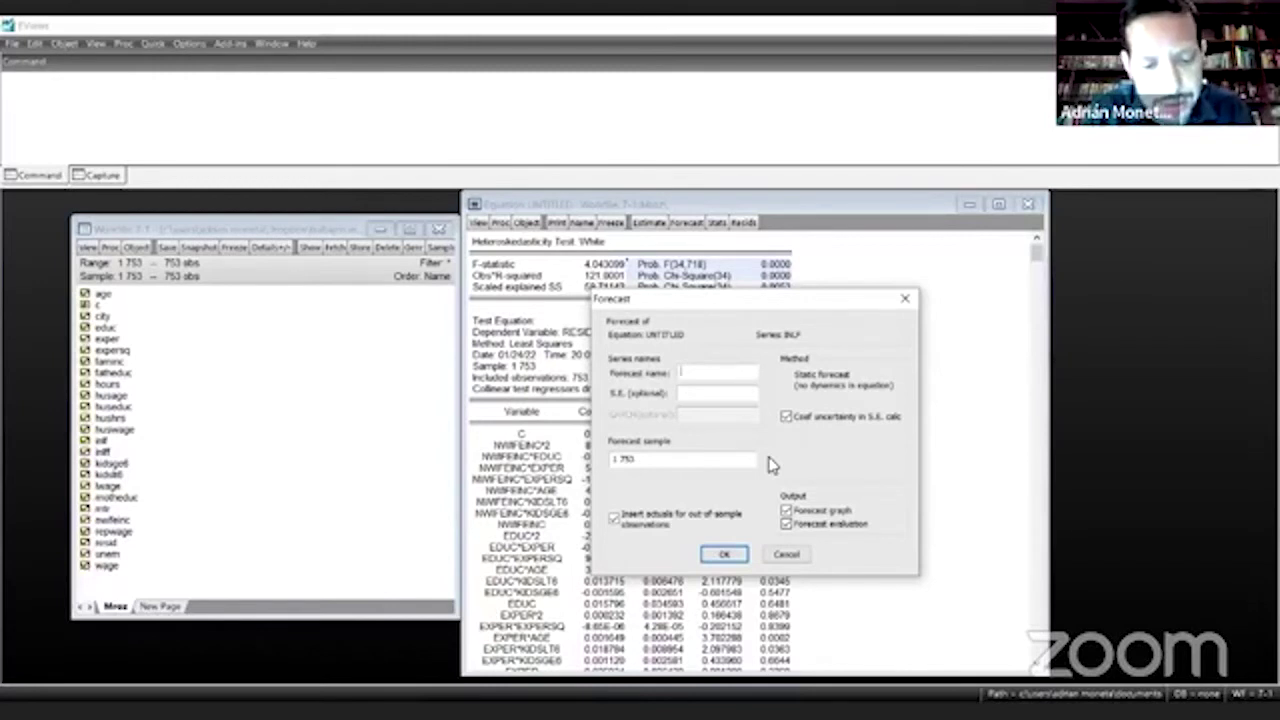
pyautogui.write('forecast')
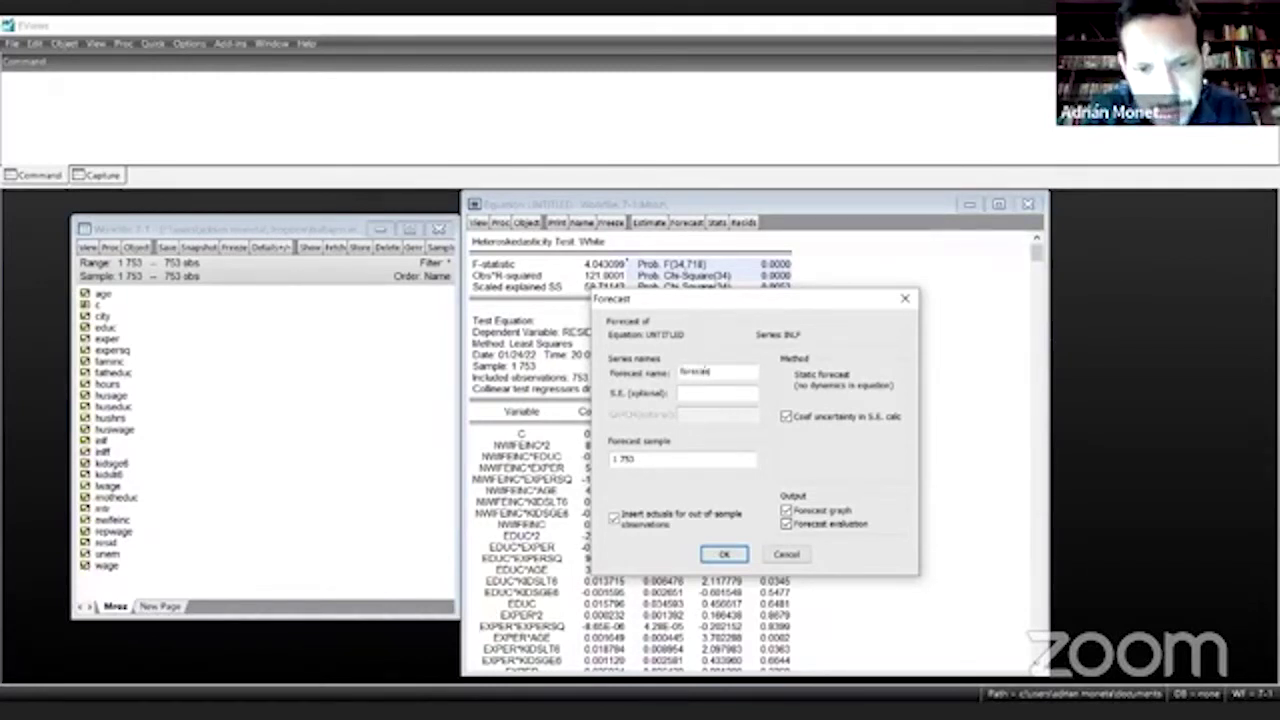
pyautogui.write('inlf')
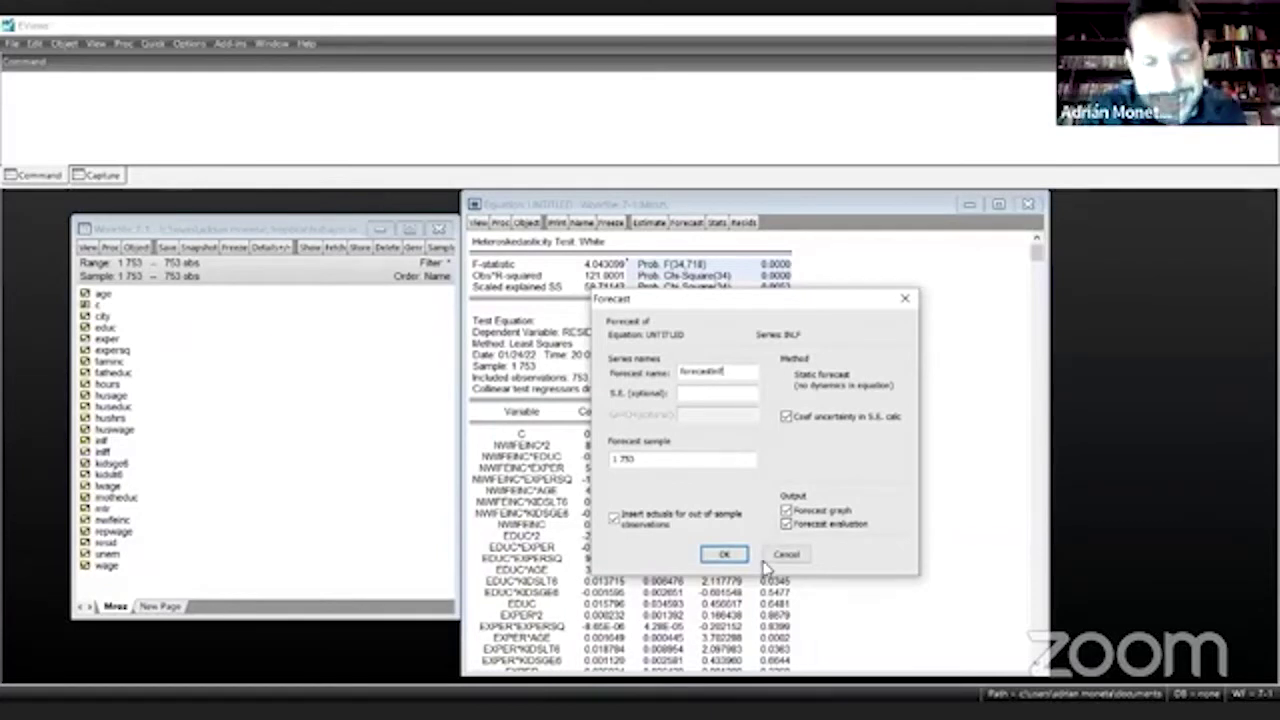
pyautogui.click(727, 555)
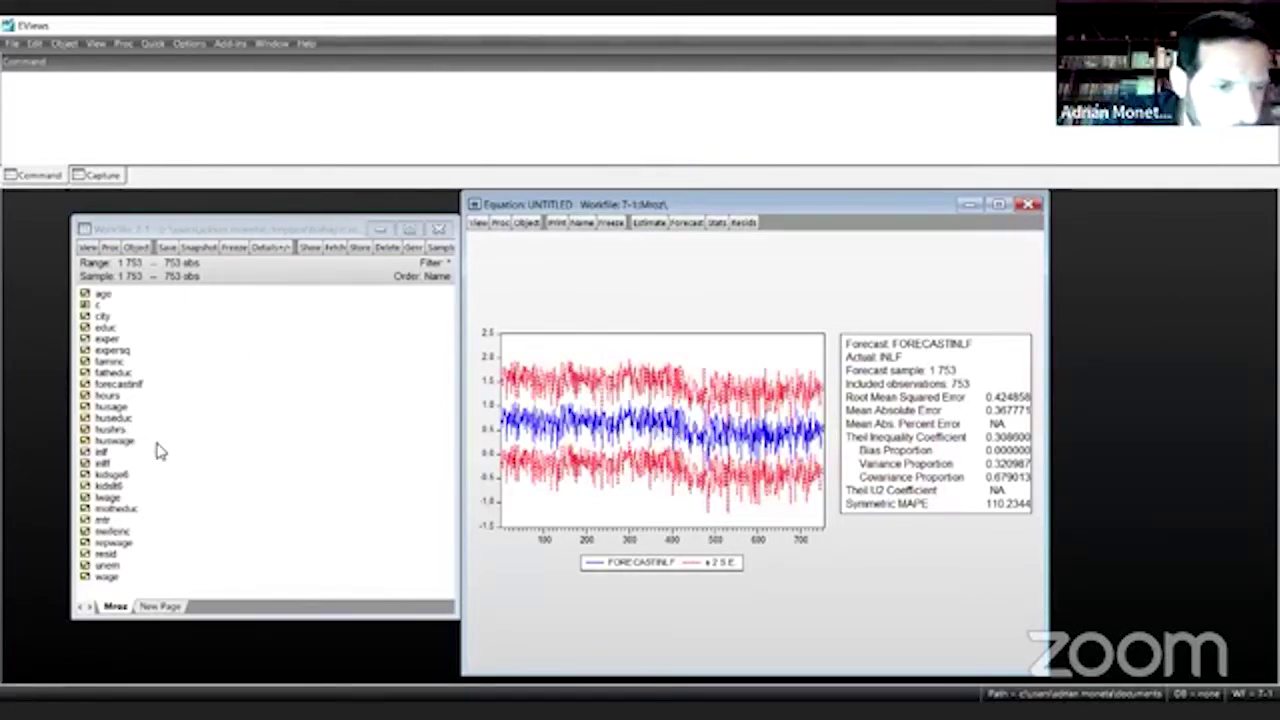
# Open the forecastinlf series, view it as an enlarged Line & Symbol graph of the raw data, and close the series
pyautogui.click(137, 386)
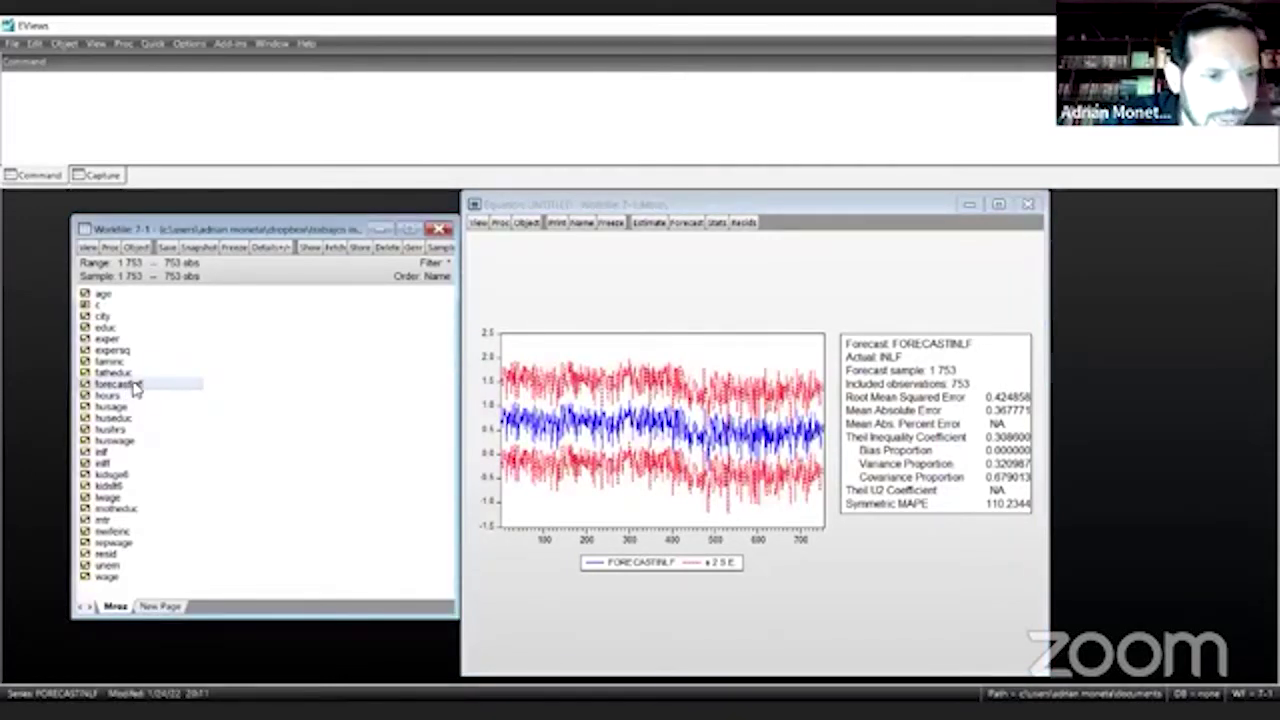
pyautogui.doubleClick(137, 388)
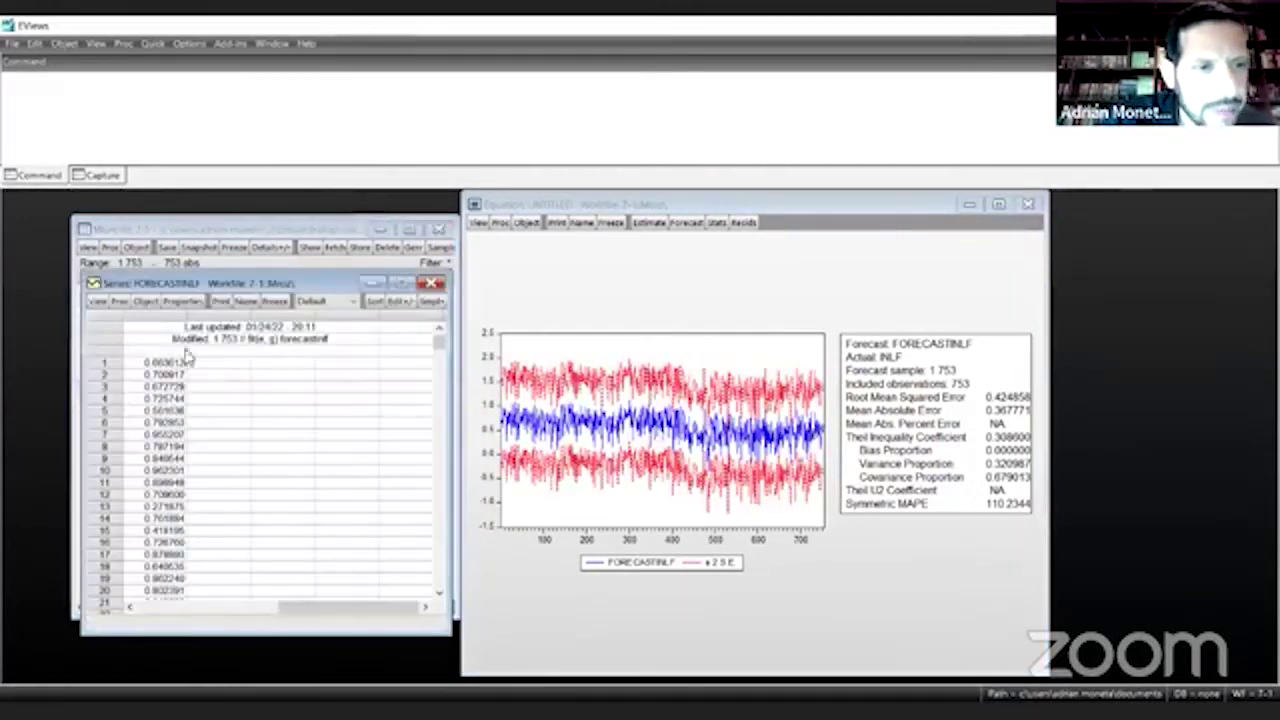
pyautogui.moveTo(237, 284); pyautogui.dragTo(446, 254)
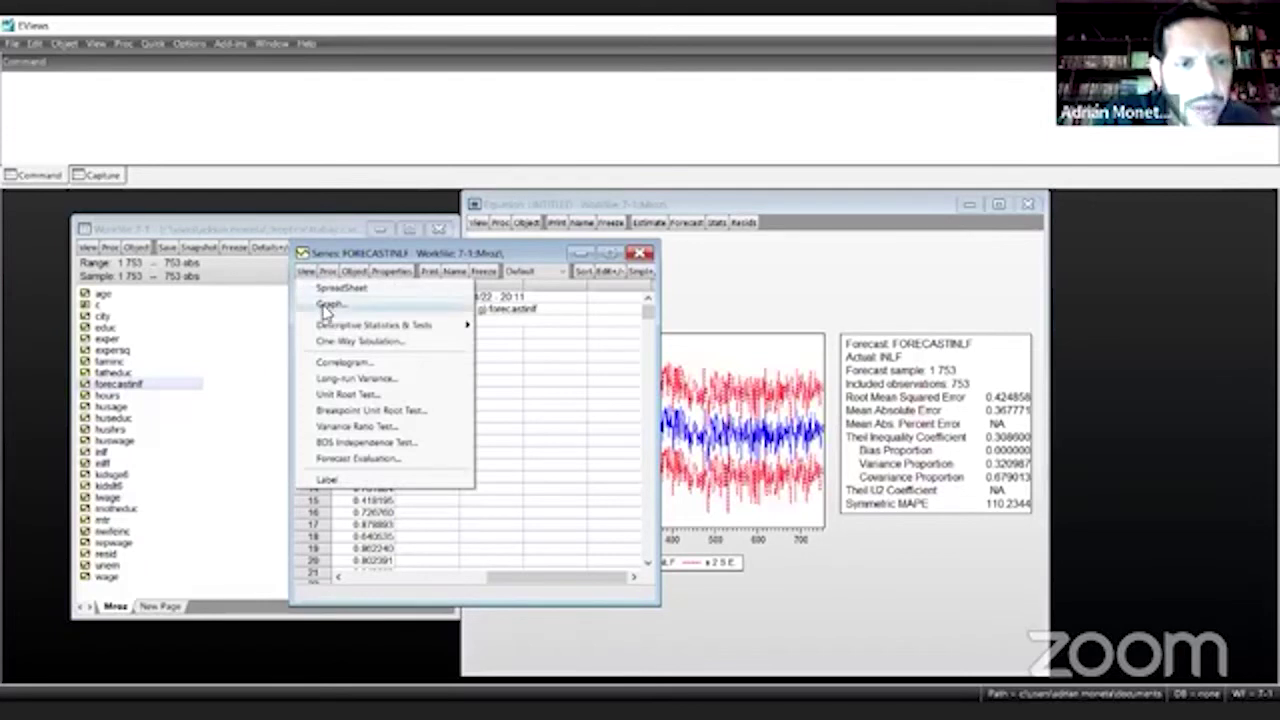
pyautogui.click(330, 288)
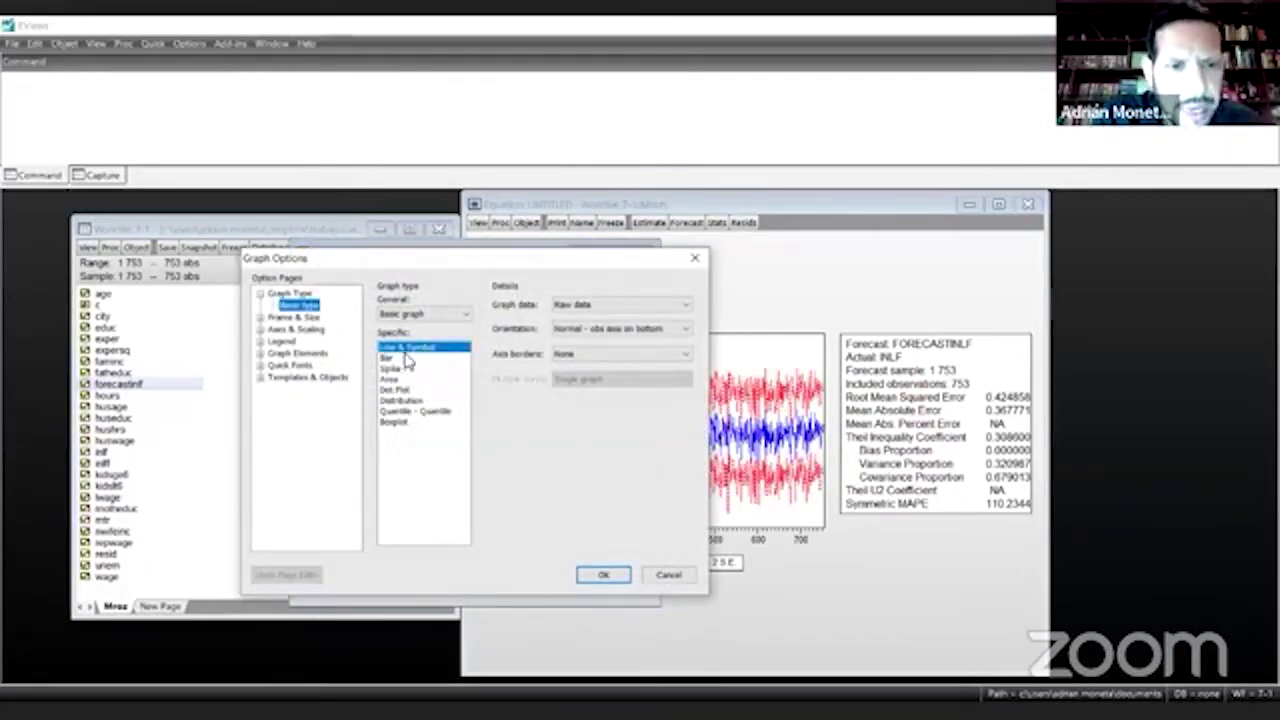
pyautogui.click(604, 577)
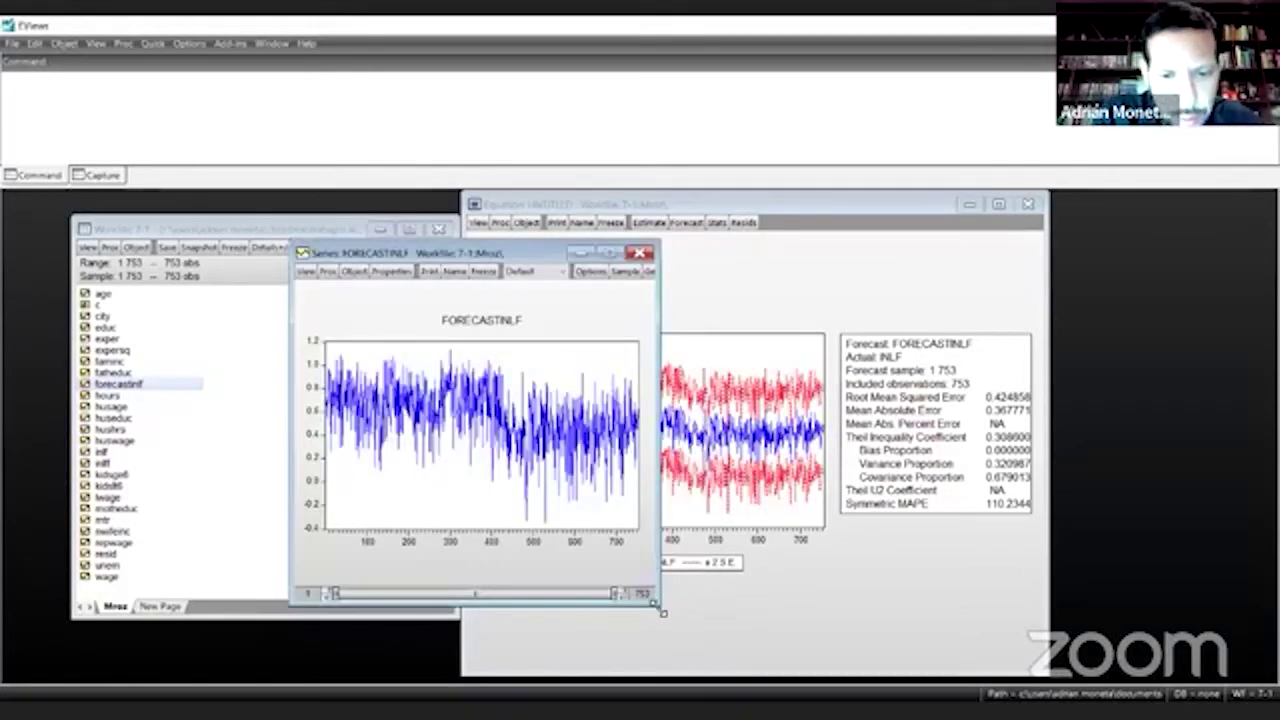
pyautogui.moveTo(658, 603); pyautogui.dragTo(948, 682)
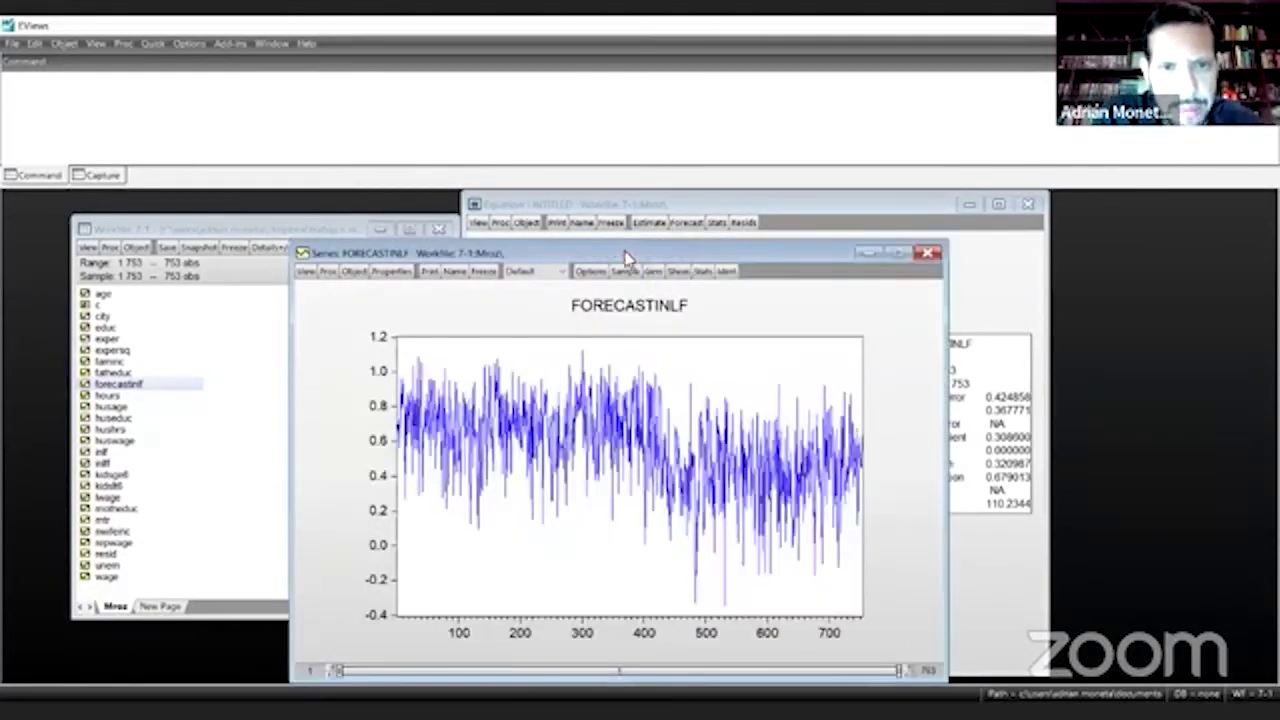
pyautogui.moveTo(628, 247); pyautogui.dragTo(610, 199)
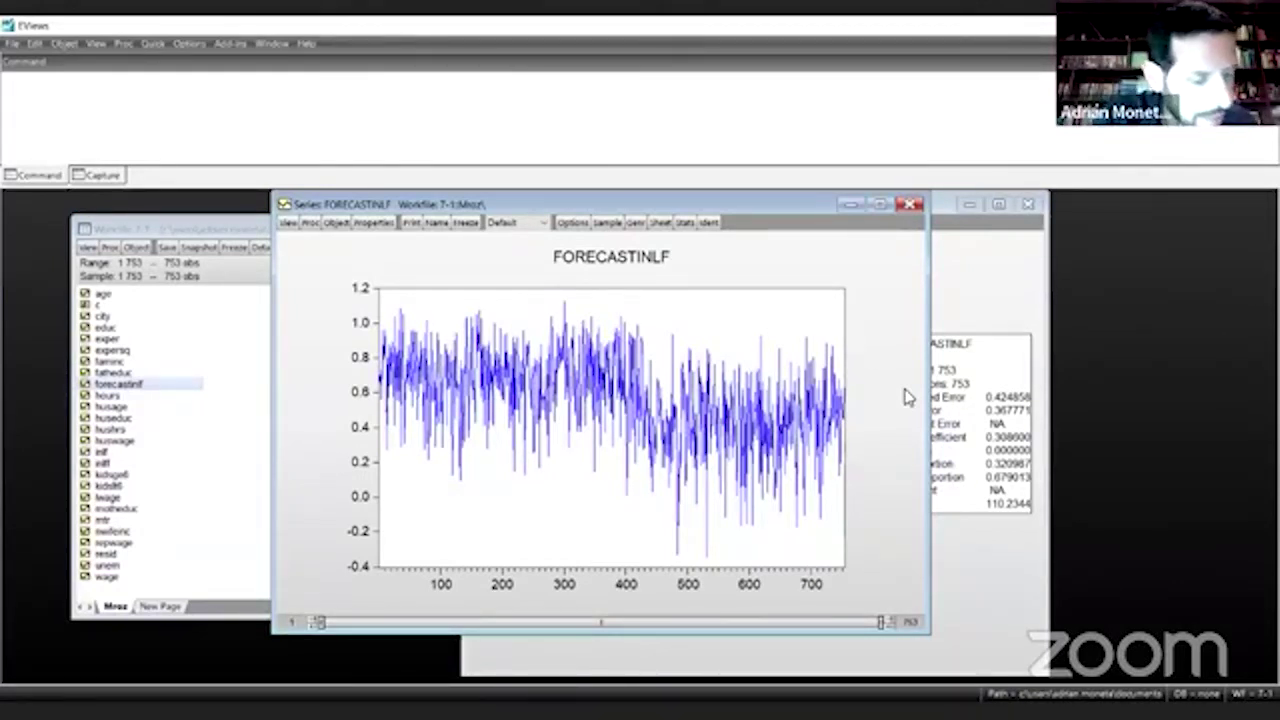
pyautogui.click(910, 207)
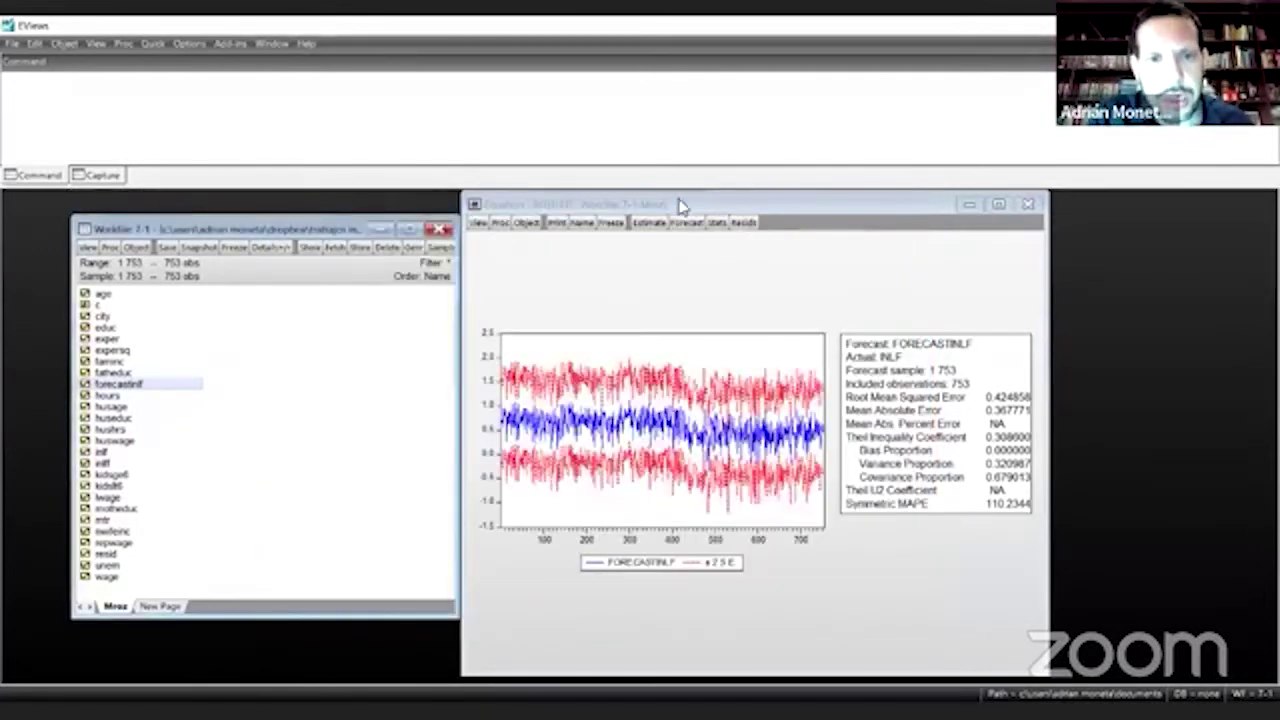
# Return the equation to its estimation output and shift its window slightly toward the workfile
pyautogui.click(688, 205)
pyautogui.click(477, 222)
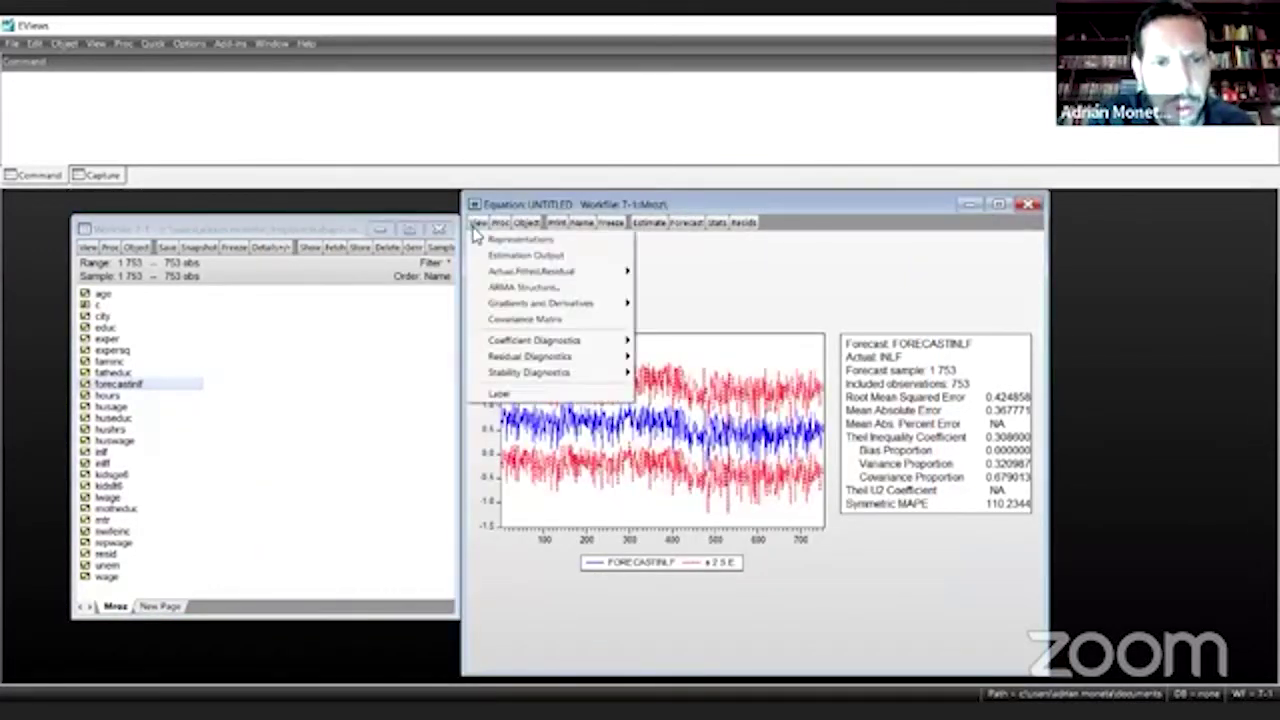
pyautogui.click(498, 257)
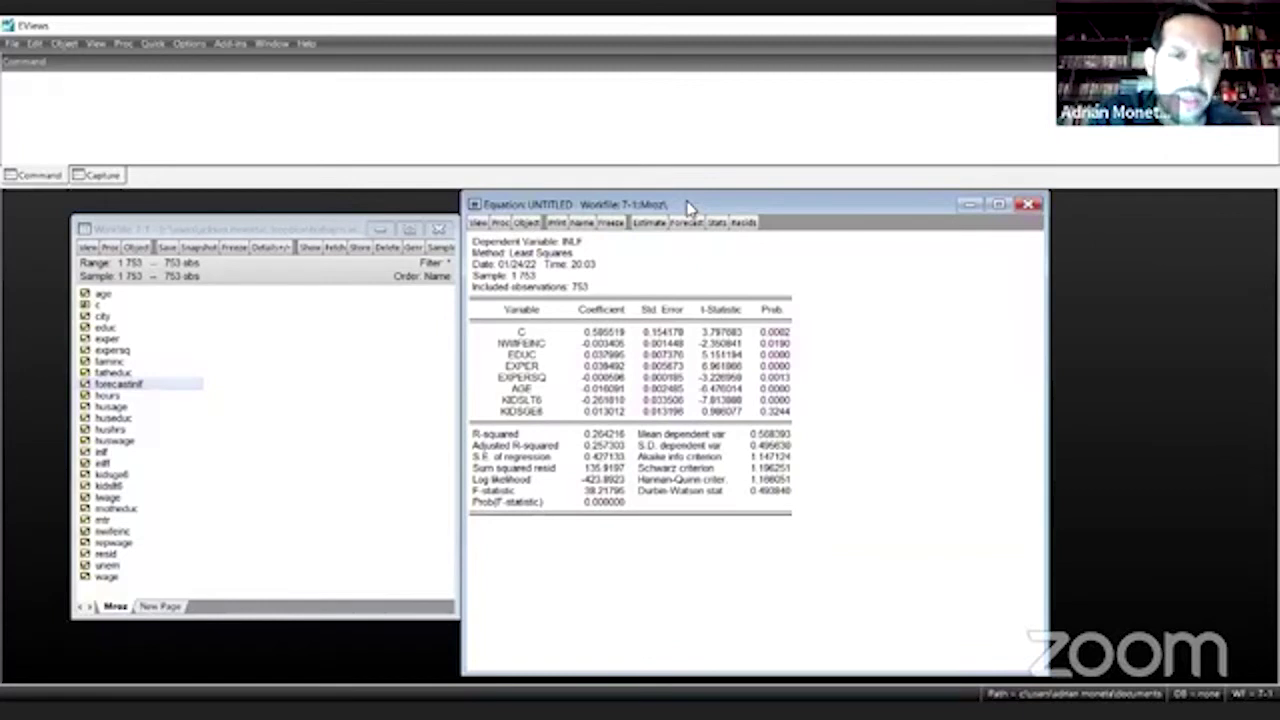
pyautogui.moveTo(688, 207); pyautogui.dragTo(606, 210)
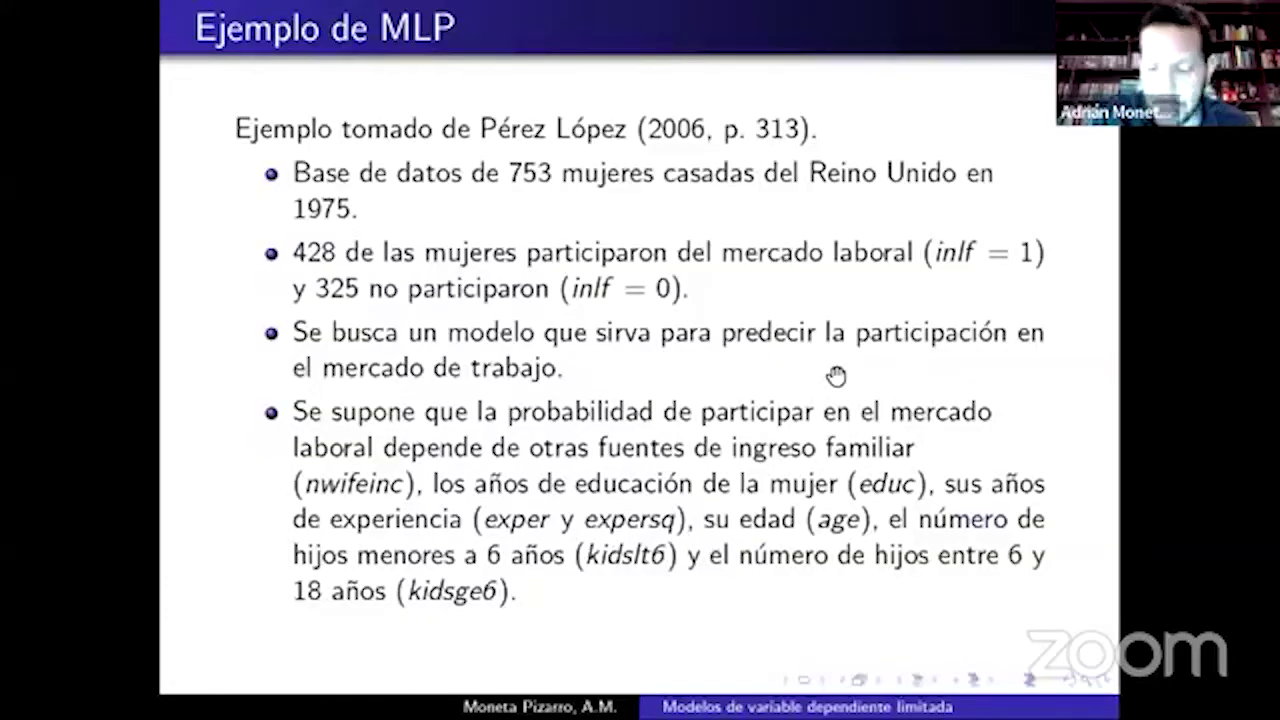
pyautogui.press('Right')
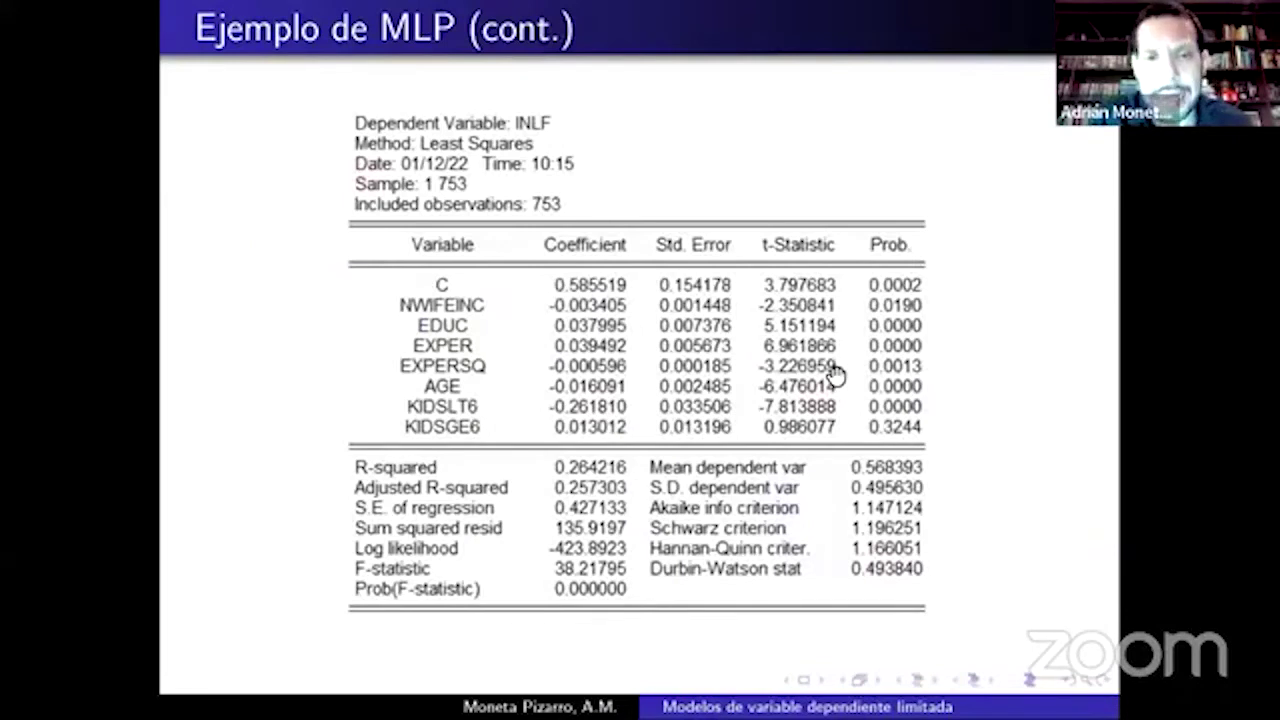